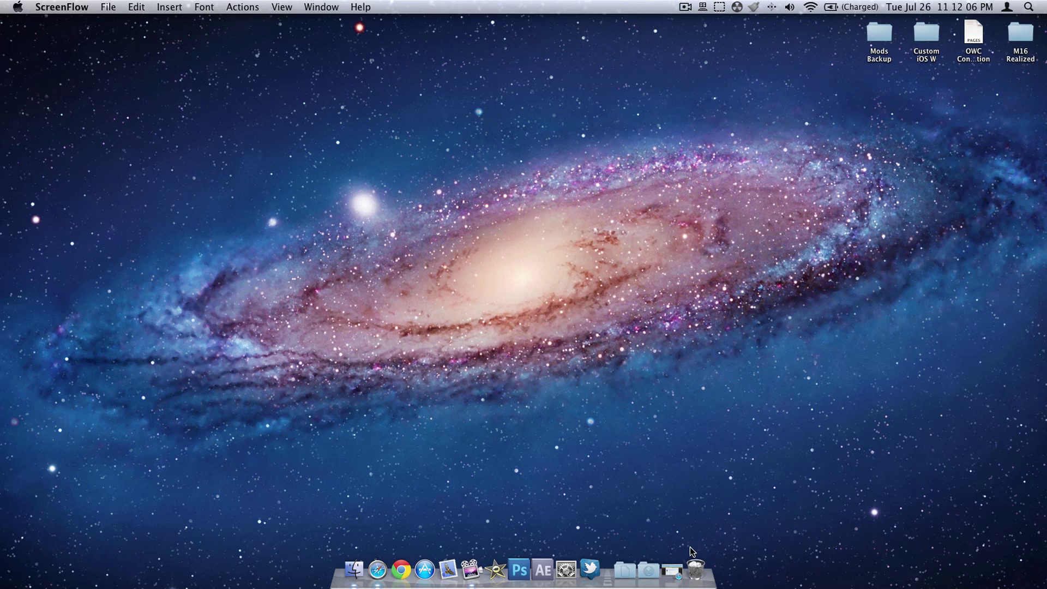
Switch to the Single Player Commands forum topic in Safari and get the preferred download, V2.10_2 [1.7.3 BETA].
left_click(673, 556)
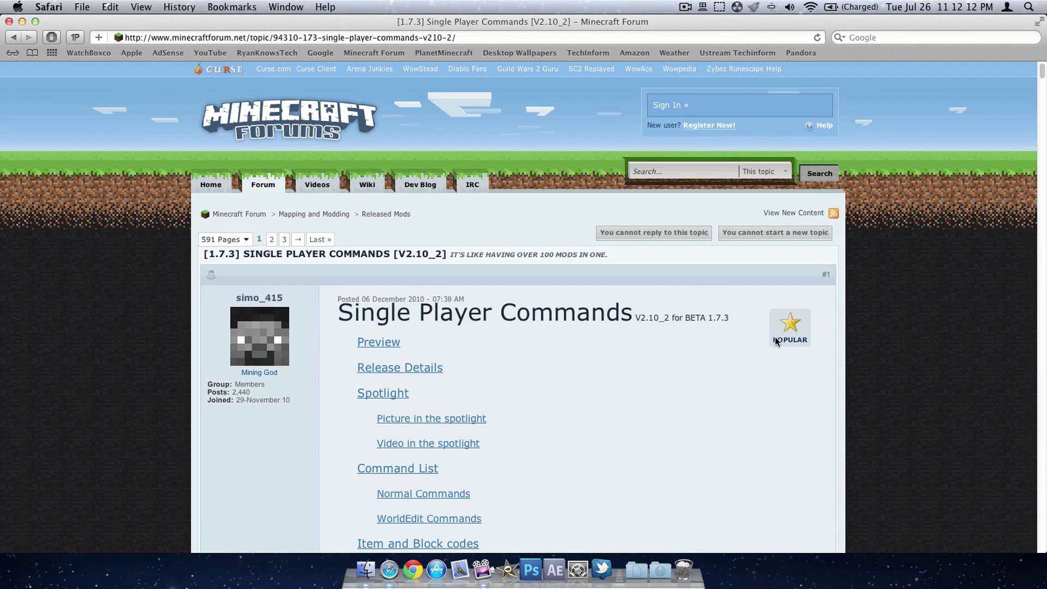
scroll(567, 349, "down", 2)
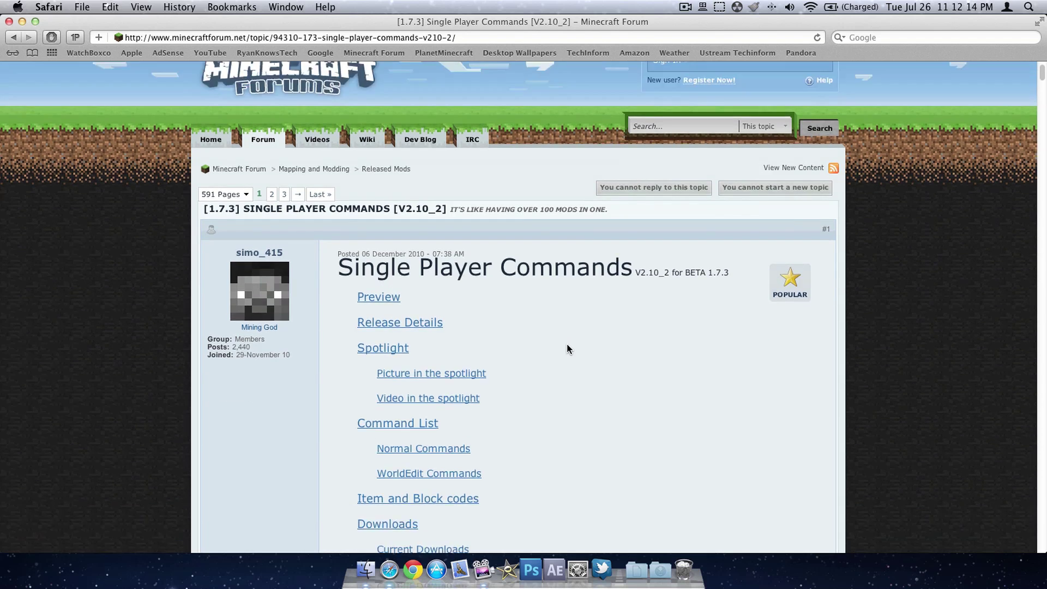
scroll(567, 348, "down", 6)
scroll(518, 309, "up", 10)
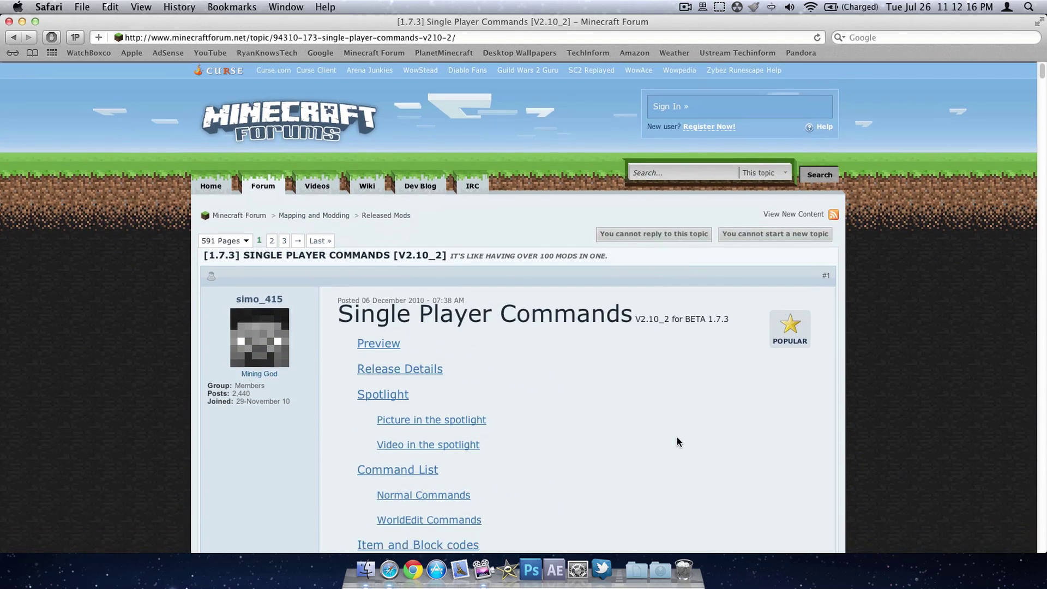
scroll(677, 440, "down", 10)
scroll(717, 439, "down", 20)
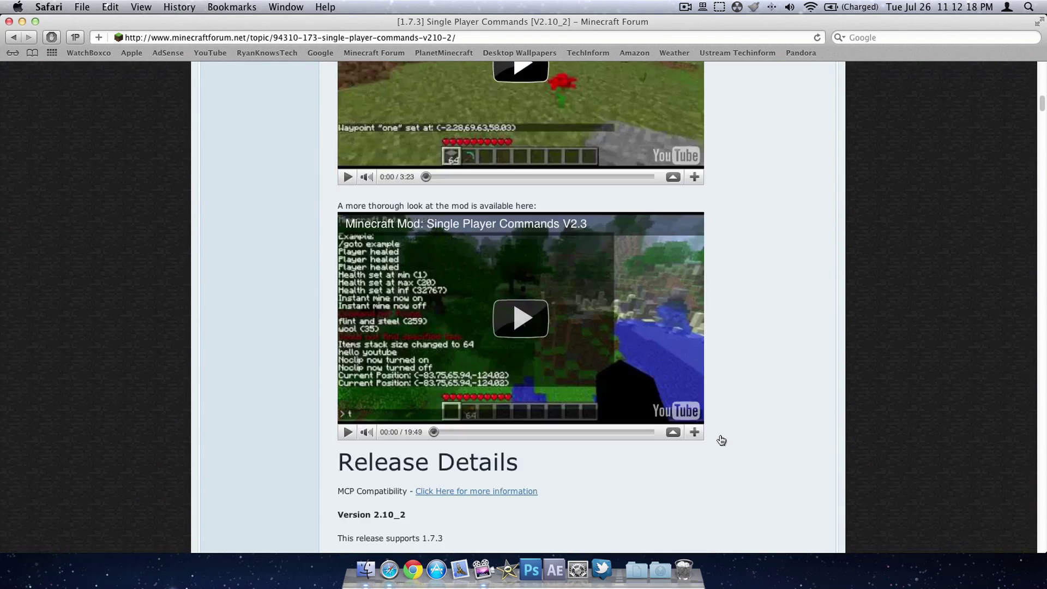
scroll(720, 438, "down", 20)
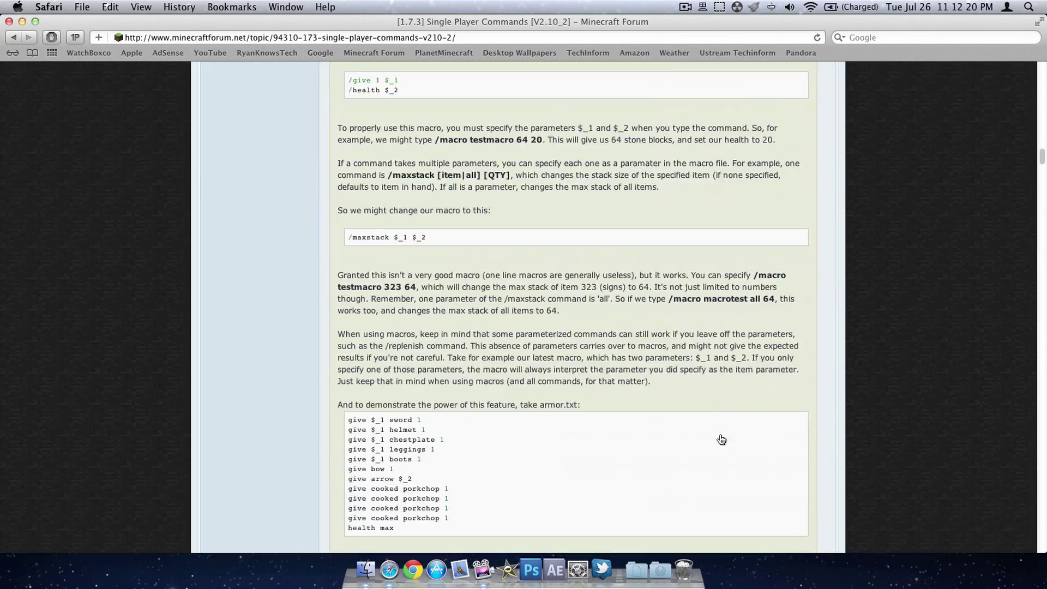
scroll(721, 439, "down", 20)
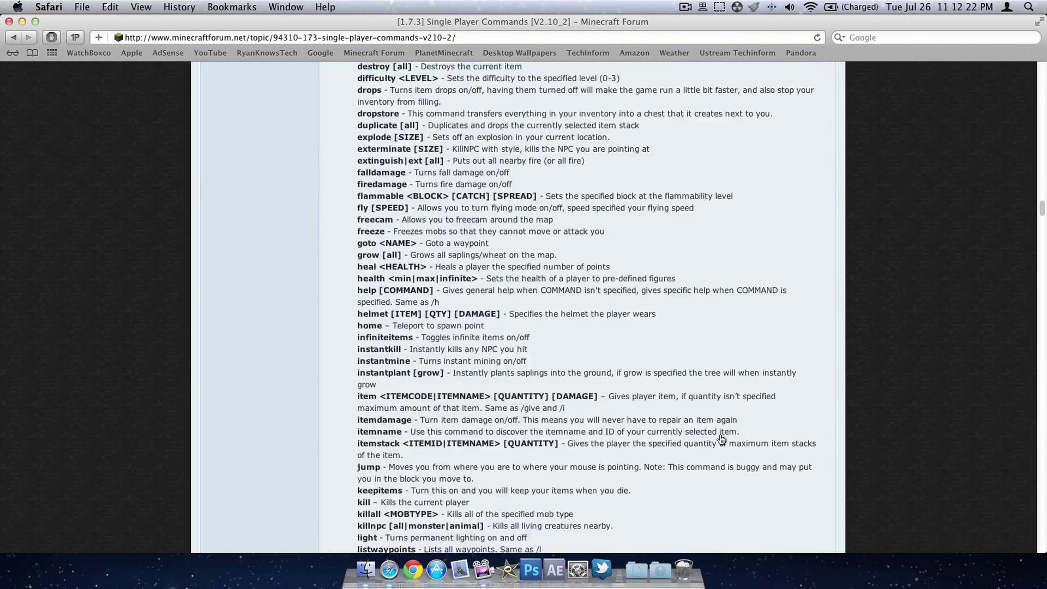
scroll(721, 440, "down", 15)
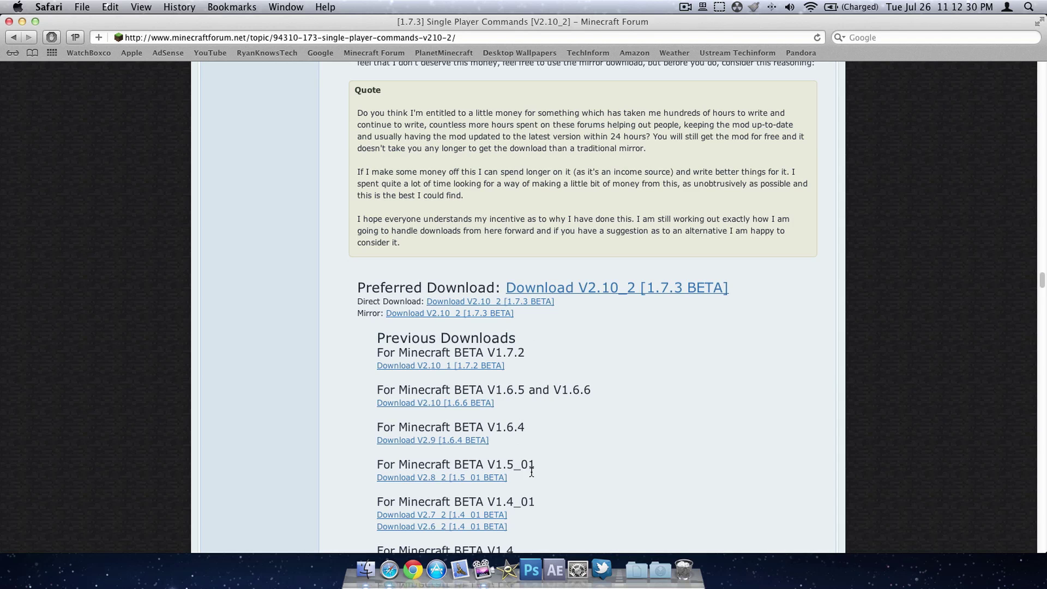
scroll(526, 461, "down", 5)
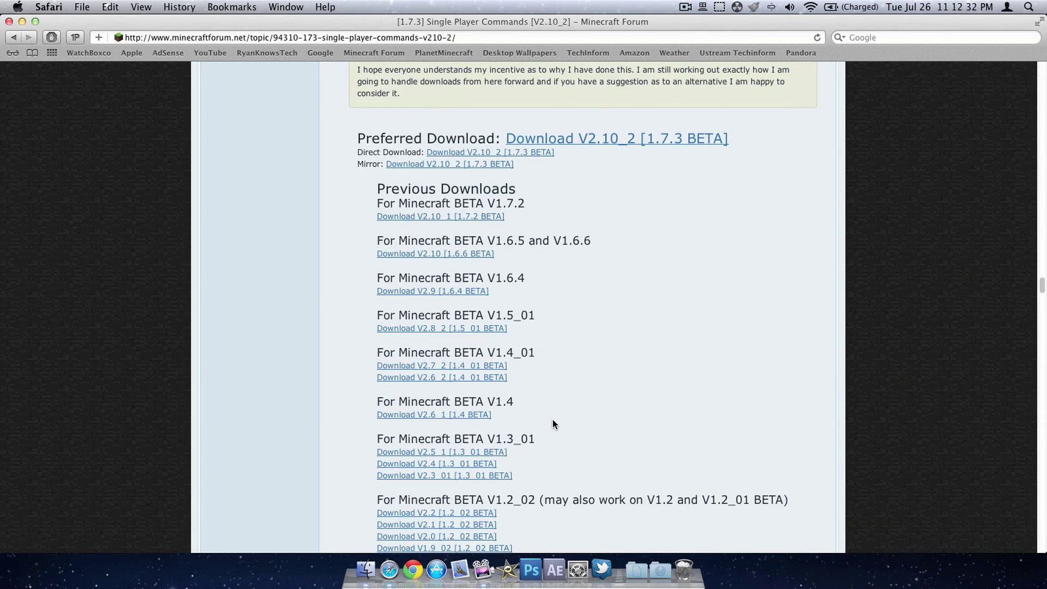
scroll(627, 436, "up", 4)
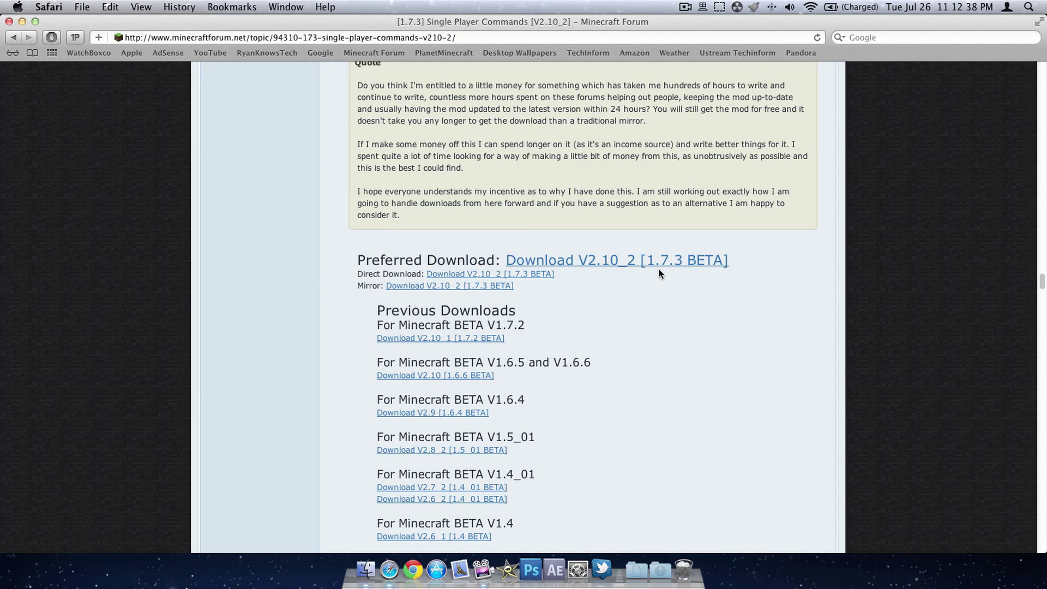
left_click(586, 261)
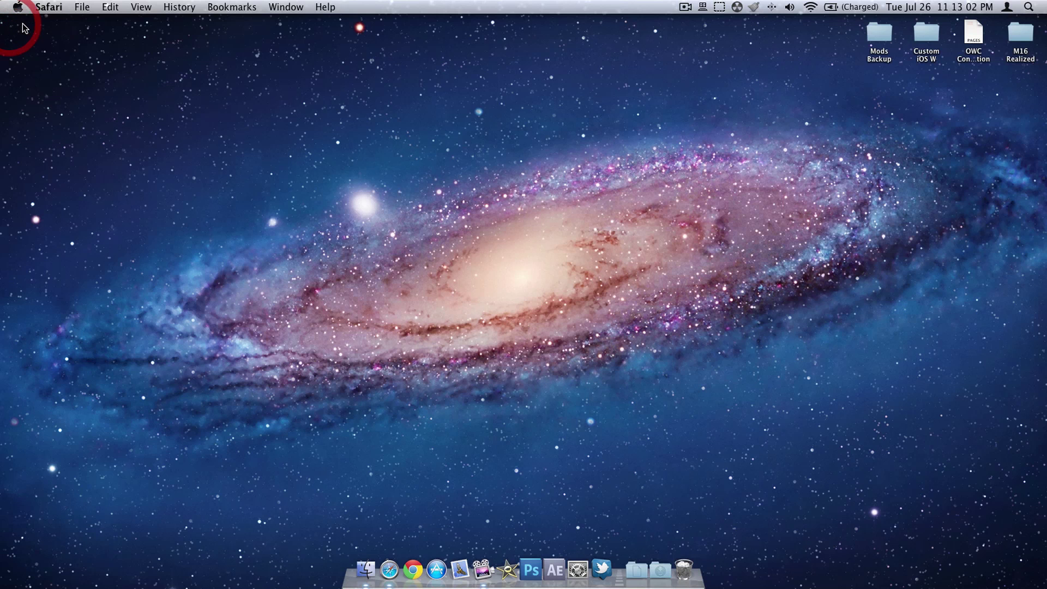
Move the SinglePlayerCommands-MC1 folder from Downloads to the desktop, then open it to look through its files.
left_click(660, 570)
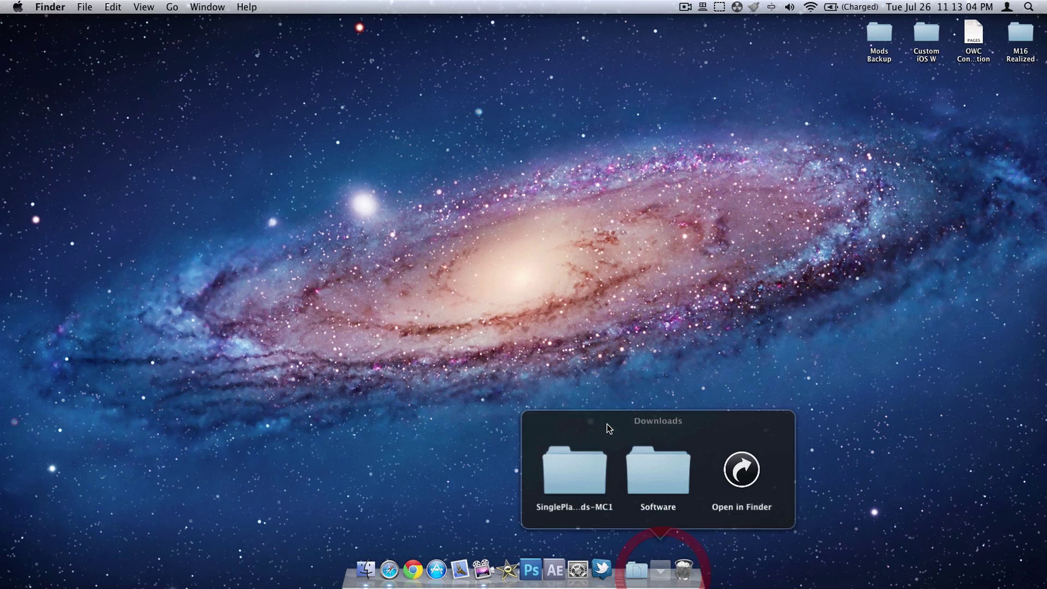
left_click_drag(577, 463, 832, 232)
left_click(780, 232)
double_click(833, 233)
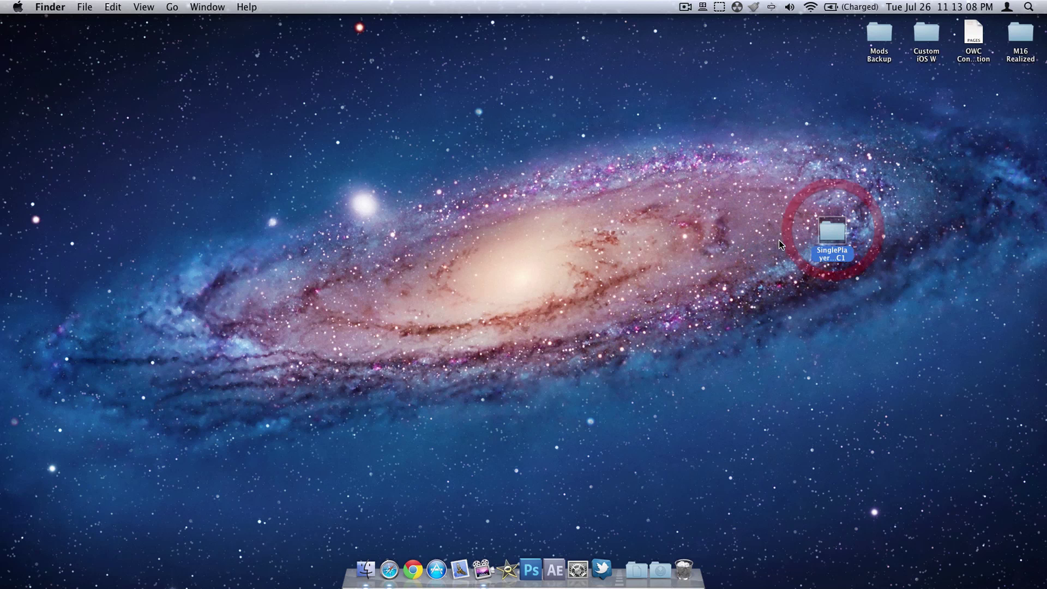
scroll(616, 239, "down", 3)
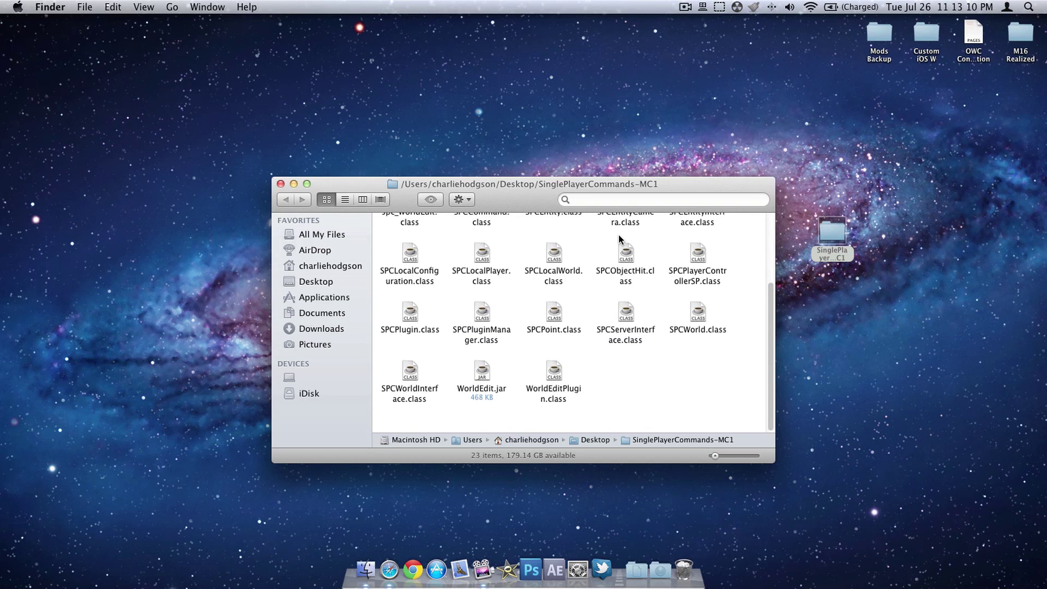
scroll(619, 239, "up", 3)
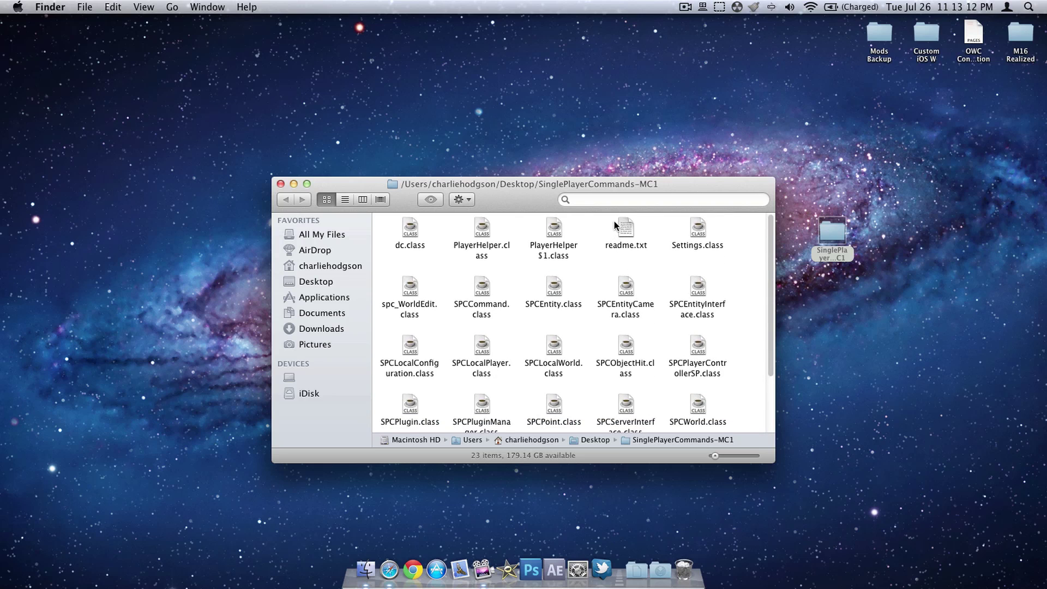
left_click_drag(527, 185, 631, 91)
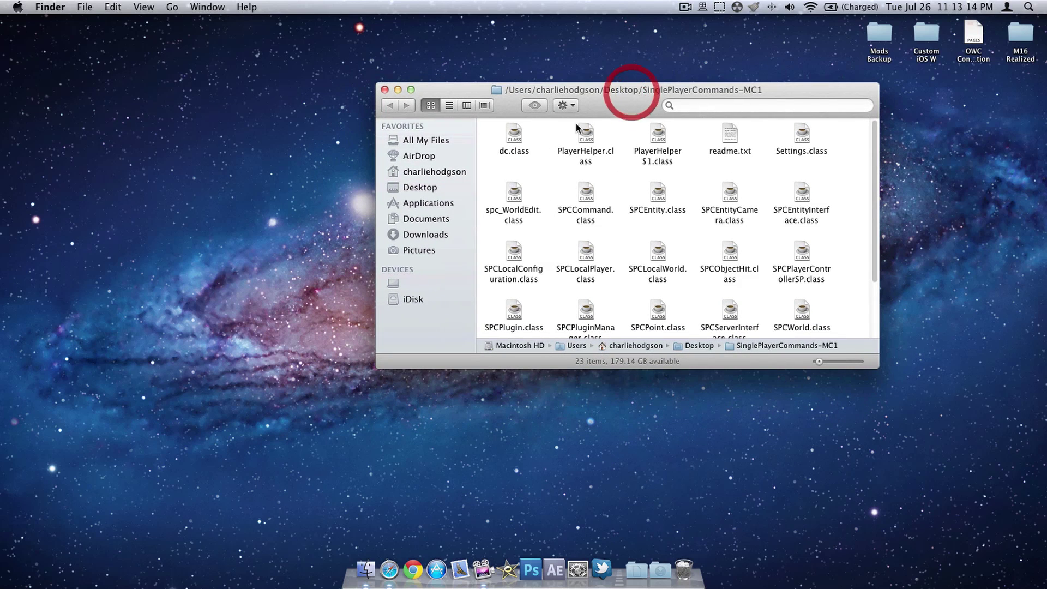
left_click(545, 459)
left_click_drag(510, 96, 549, 93)
Look up "tiny expander" in the App Store, examine its description and information, and close the store.
left_click(436, 569)
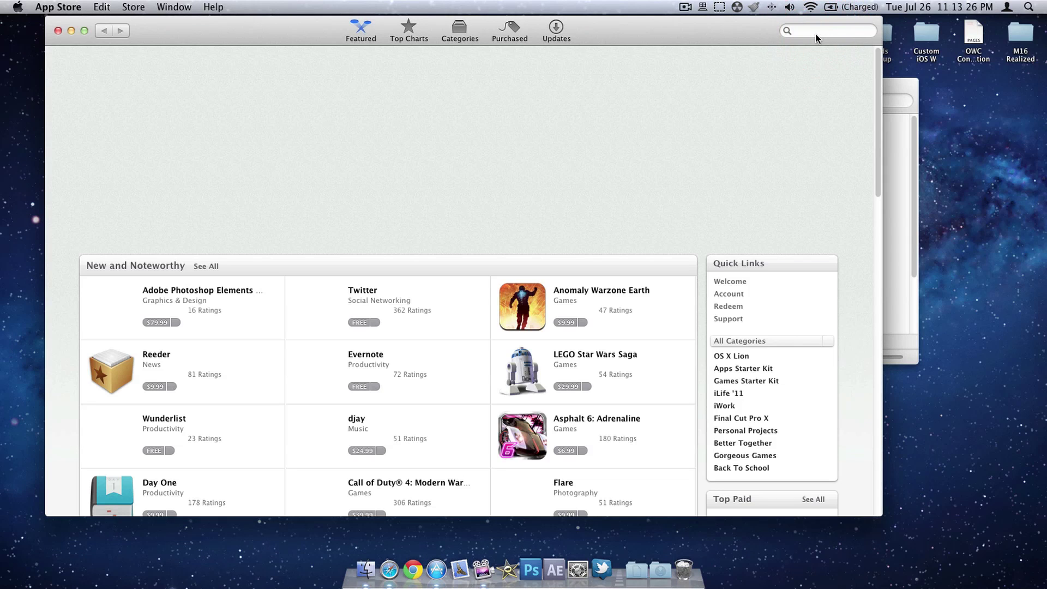
left_click(817, 32)
left_click(799, 30)
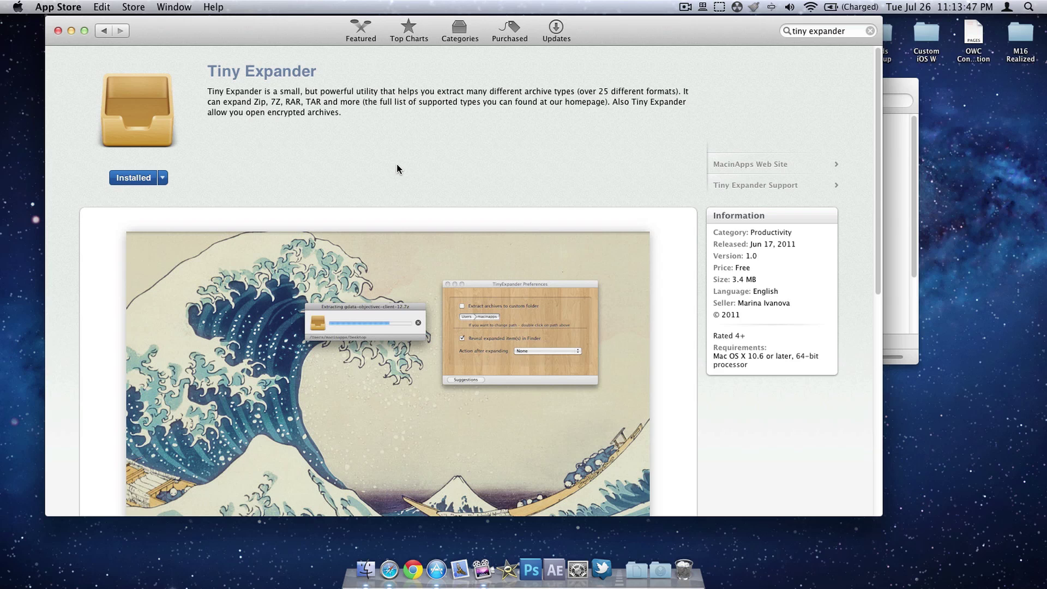
scroll(659, 335, "down", 2)
scroll(692, 346, "up", 2)
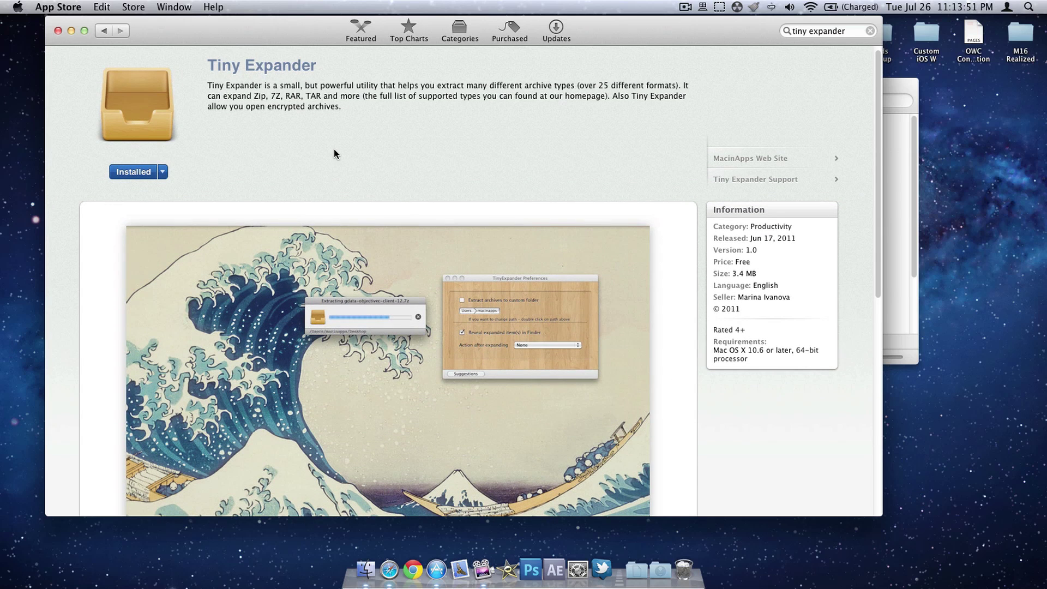
scroll(371, 153, "down", 5)
scroll(374, 152, "up", 5)
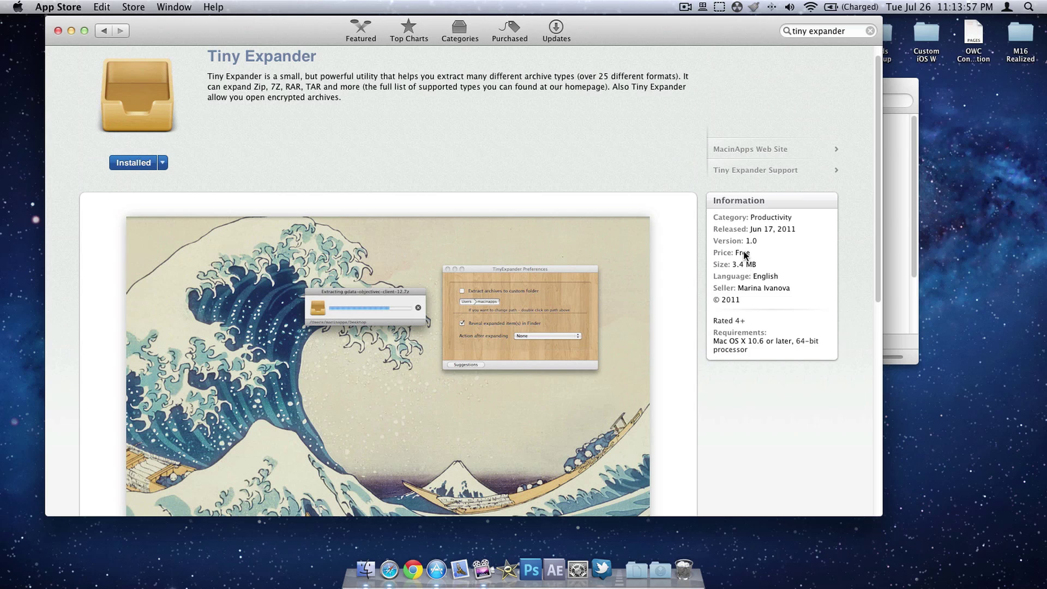
left_click(59, 31)
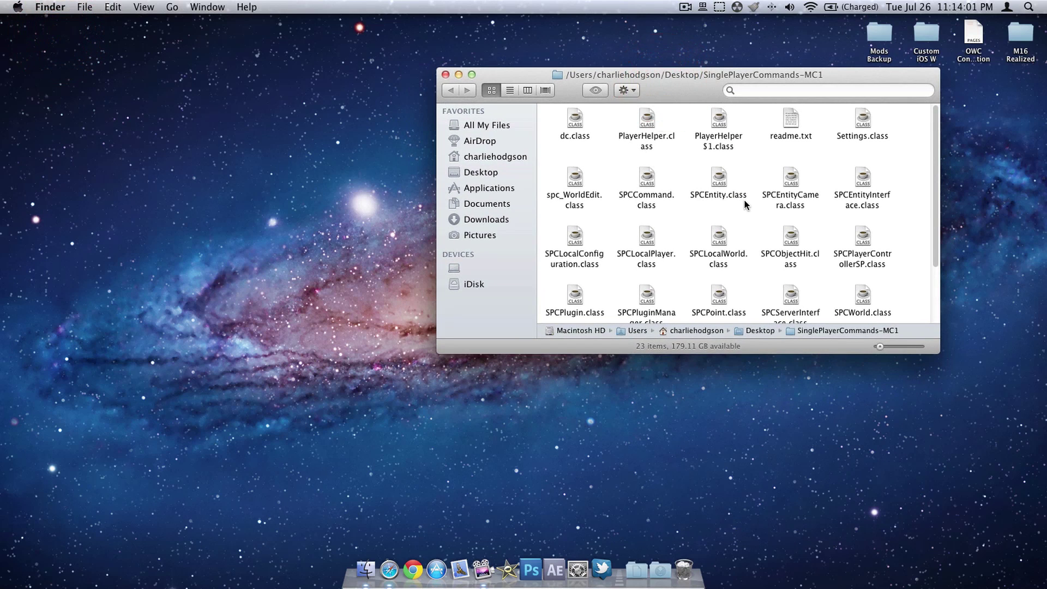
Look through the mod folder's class files once more and minimise its window.
scroll(744, 204, "down", 3)
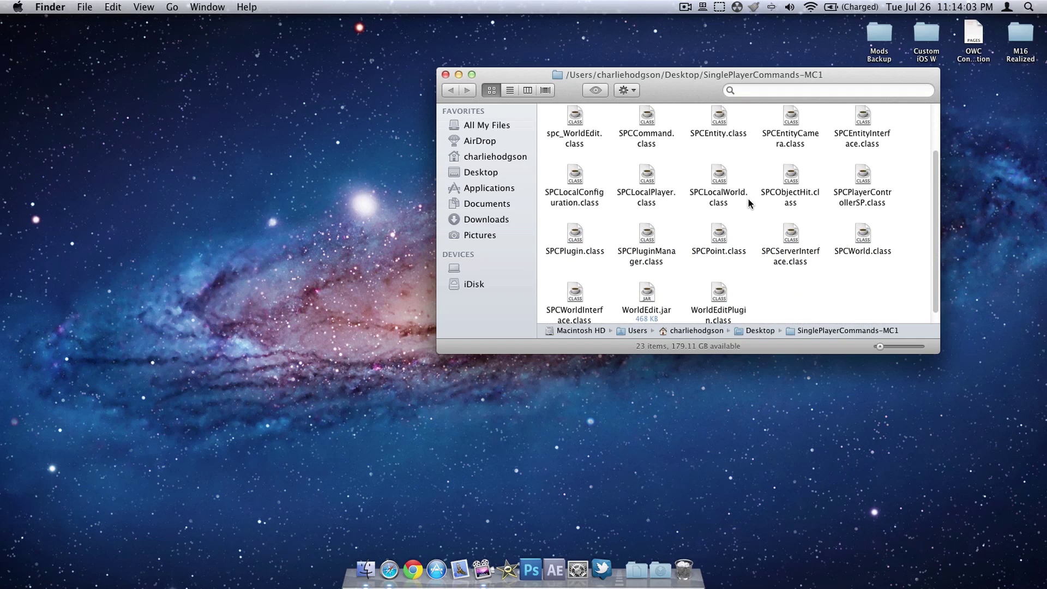
scroll(749, 203, "up", 3)
left_click(458, 74)
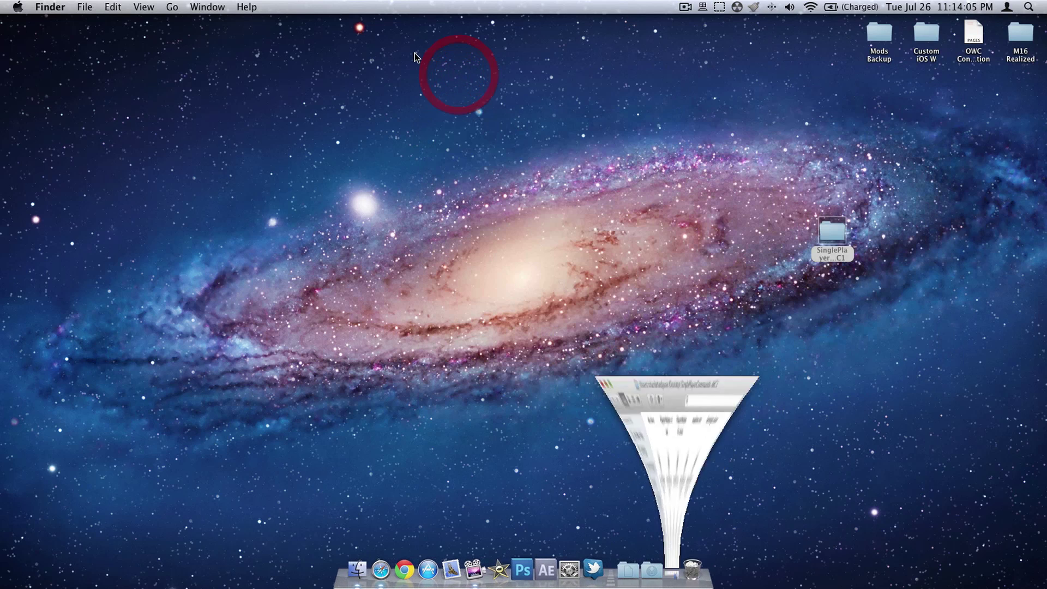
left_click(589, 122)
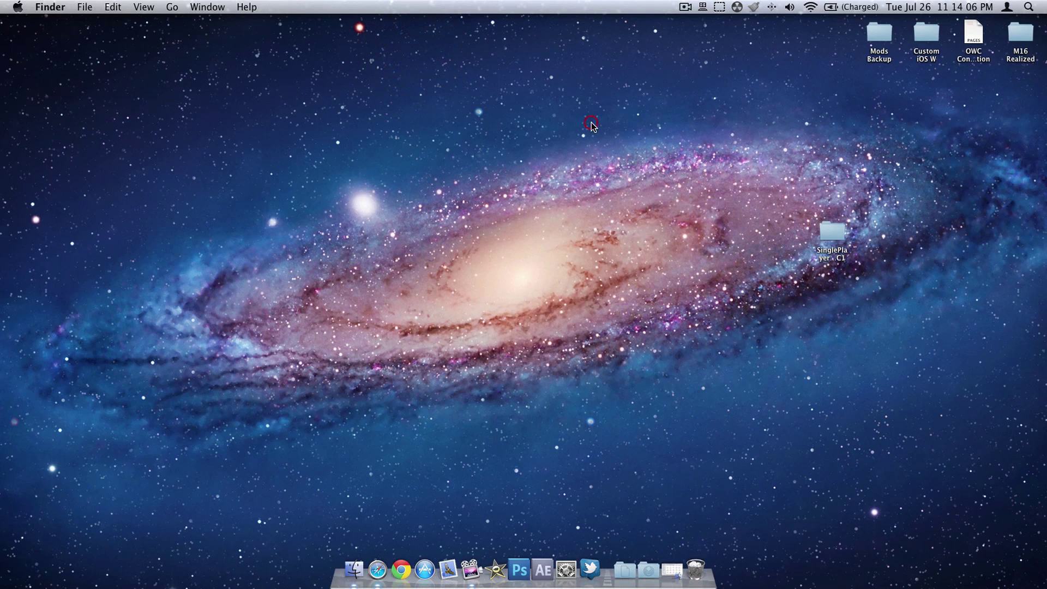
left_click(174, 8)
mouse_move(226, 228)
left_click(228, 247)
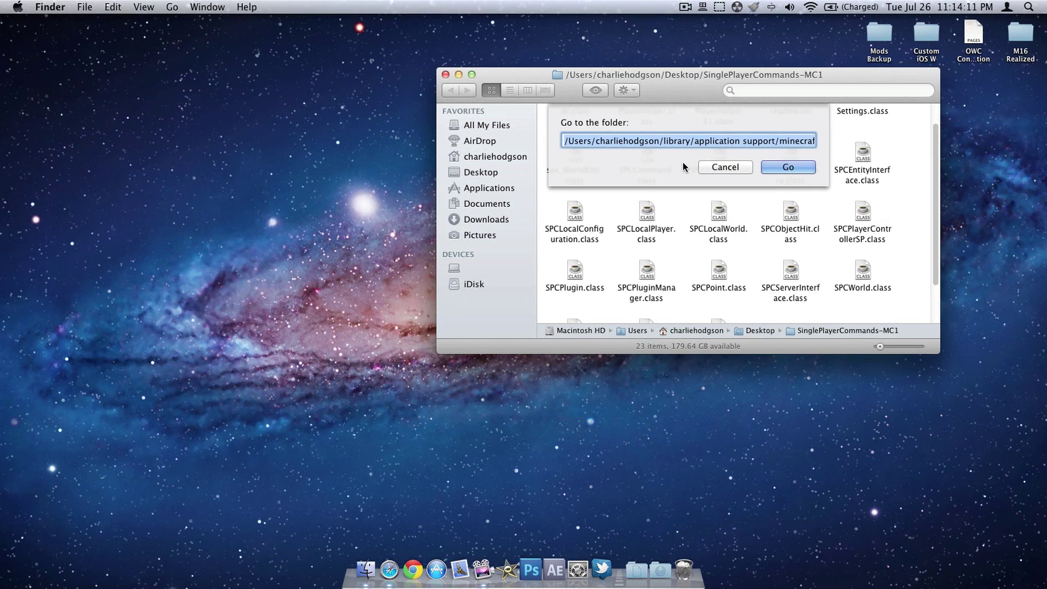
left_click(727, 167)
Close the mod folder's window and bring up Go to Folder with an empty path.
left_click(445, 75)
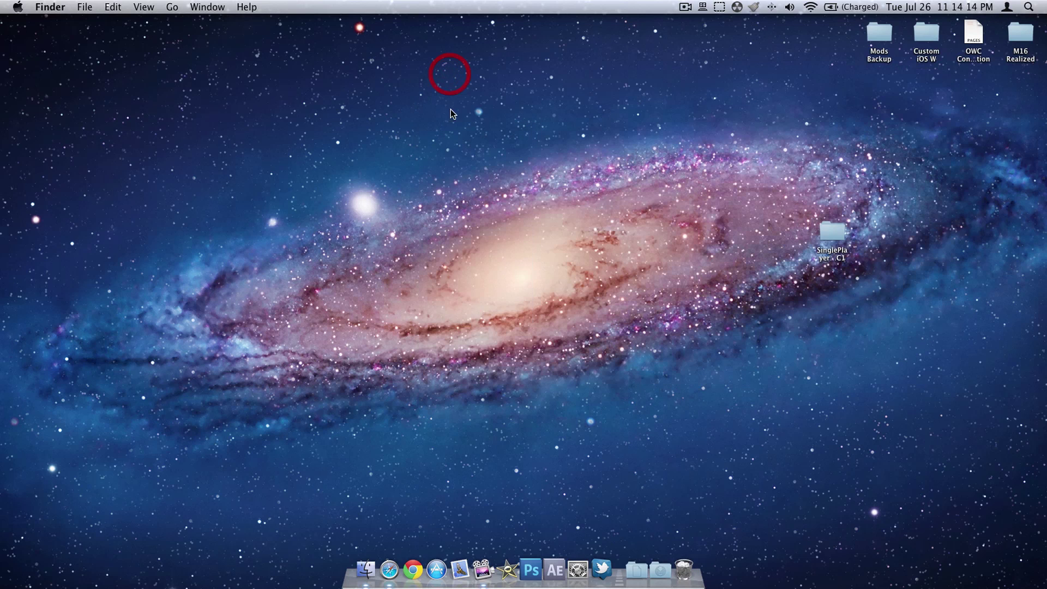
left_click(174, 6)
mouse_move(207, 7)
mouse_move(172, 6)
left_click(230, 248)
key("BackSpace")
left_click_drag(550, 126, 566, 122)
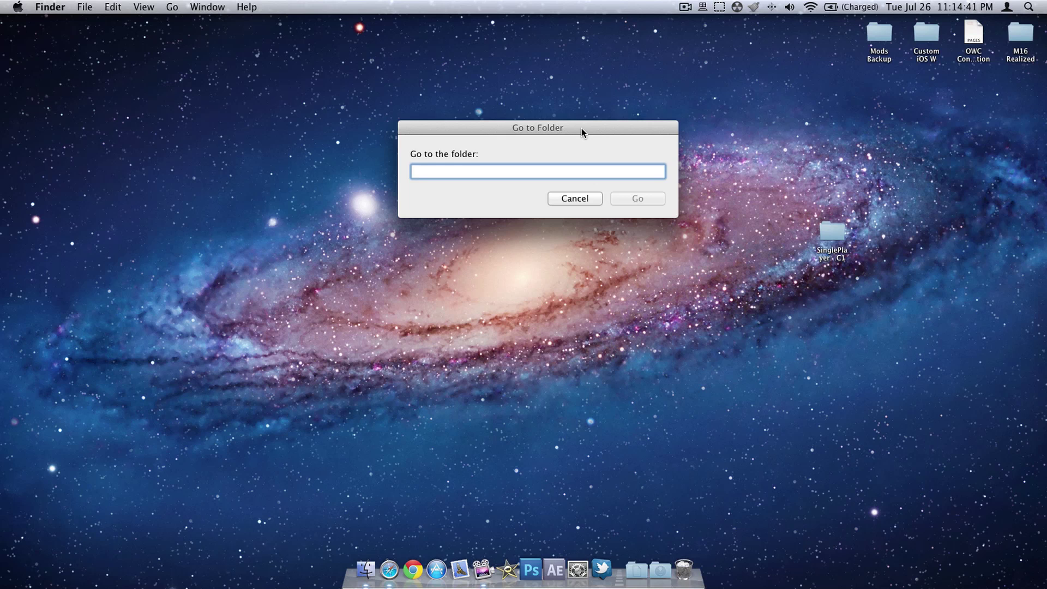
Go to the Library/Application Support/minecraft folder inside the user's home folder under /Users.
type("/user")
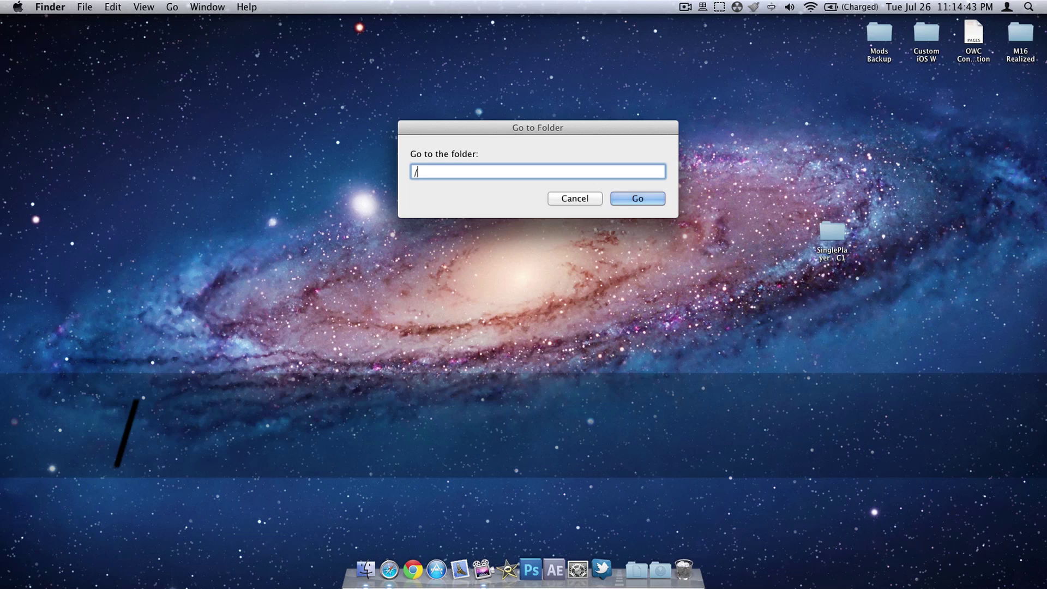
type("s/")
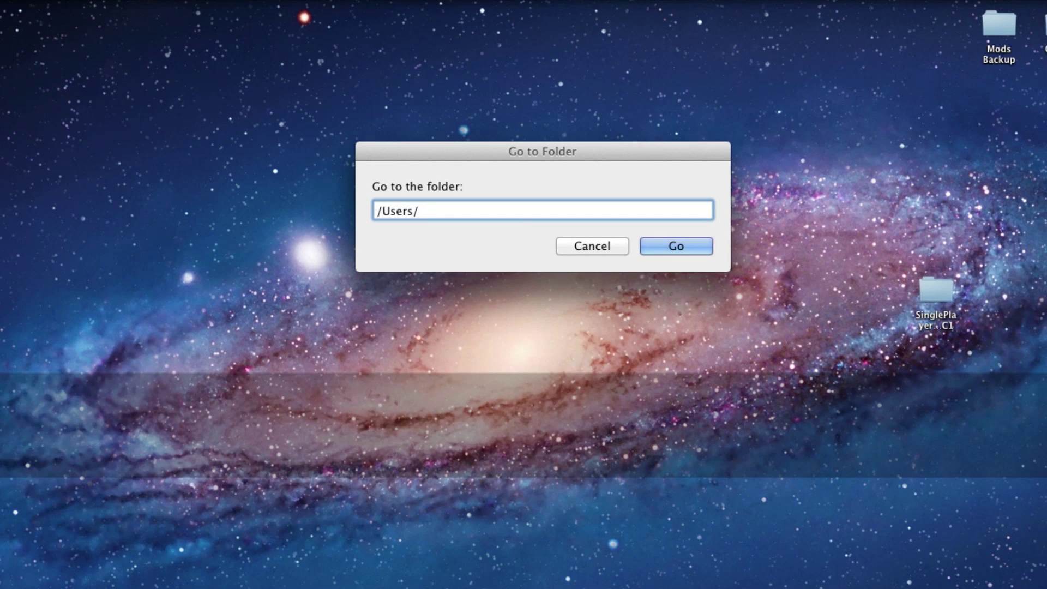
type("charlie")
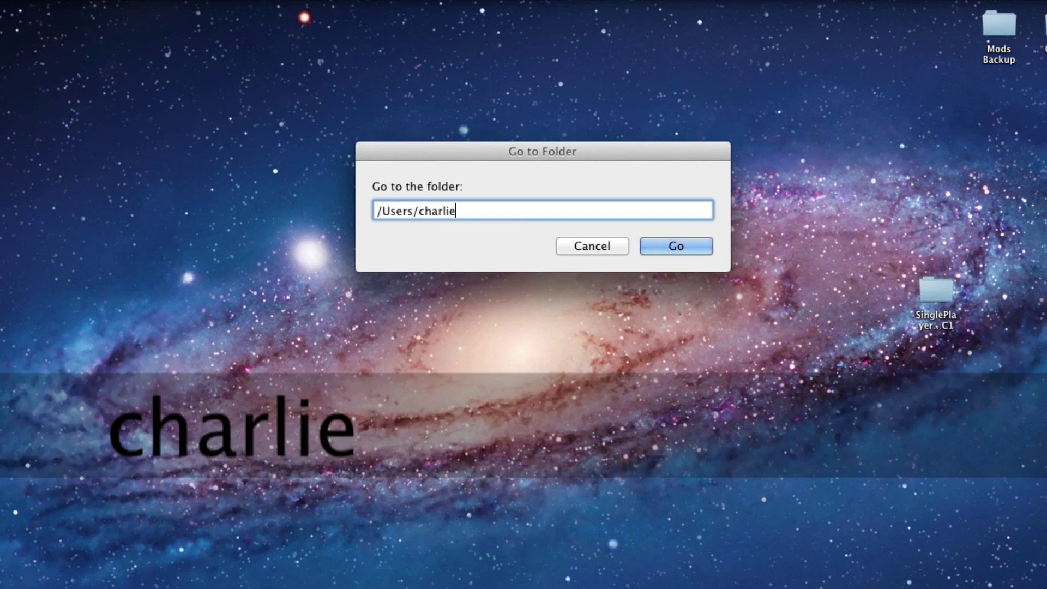
type("hodgson")
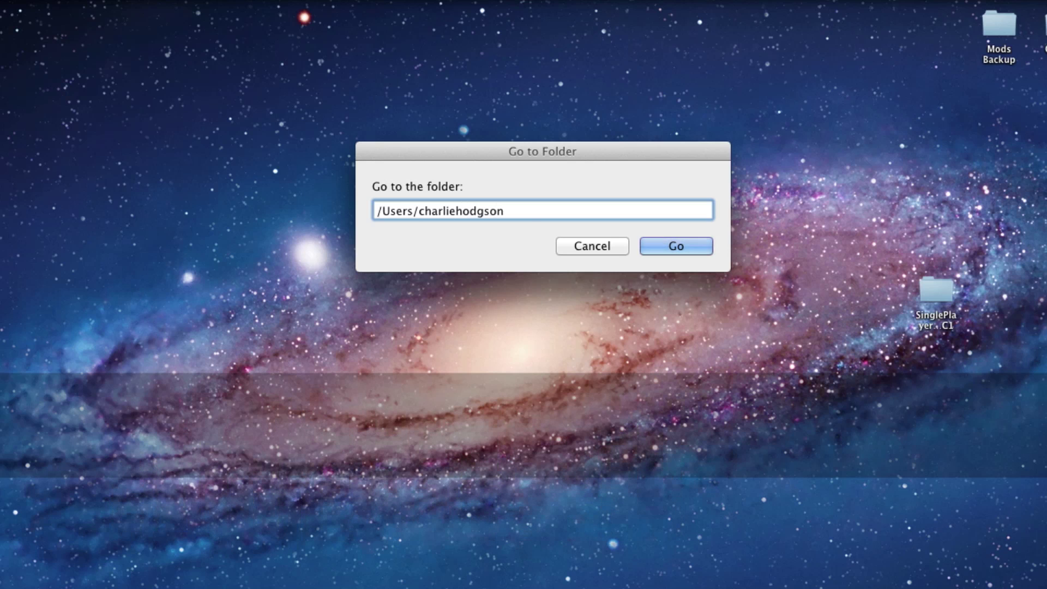
type("/library")
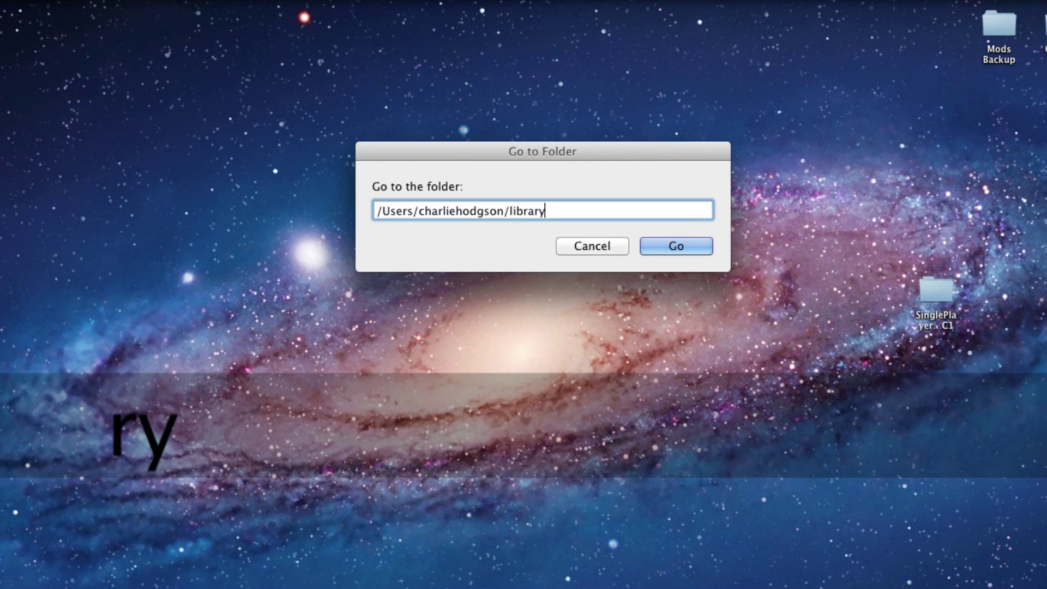
type("/")
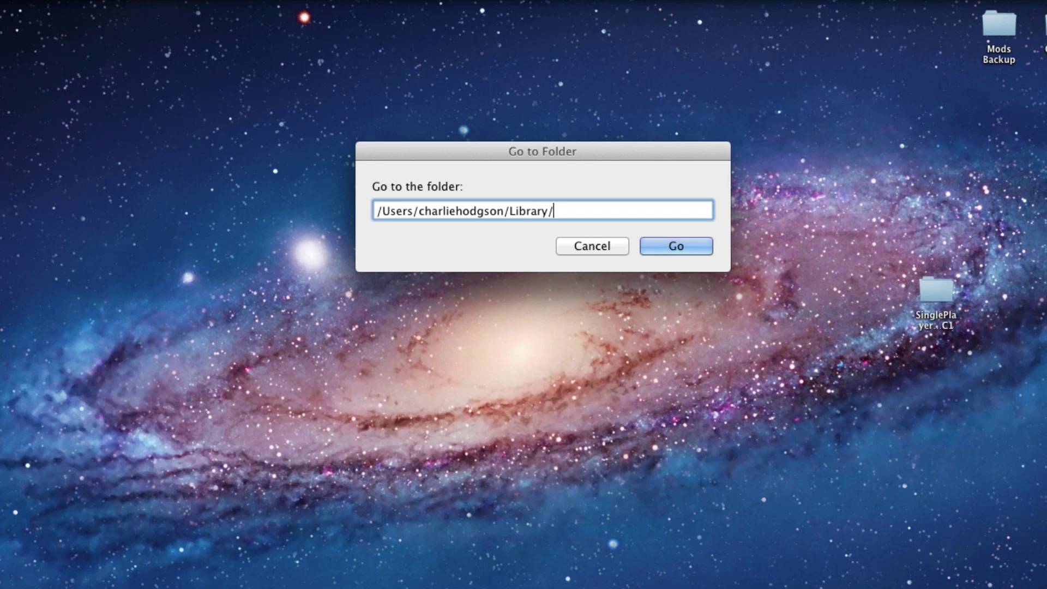
type("applicati")
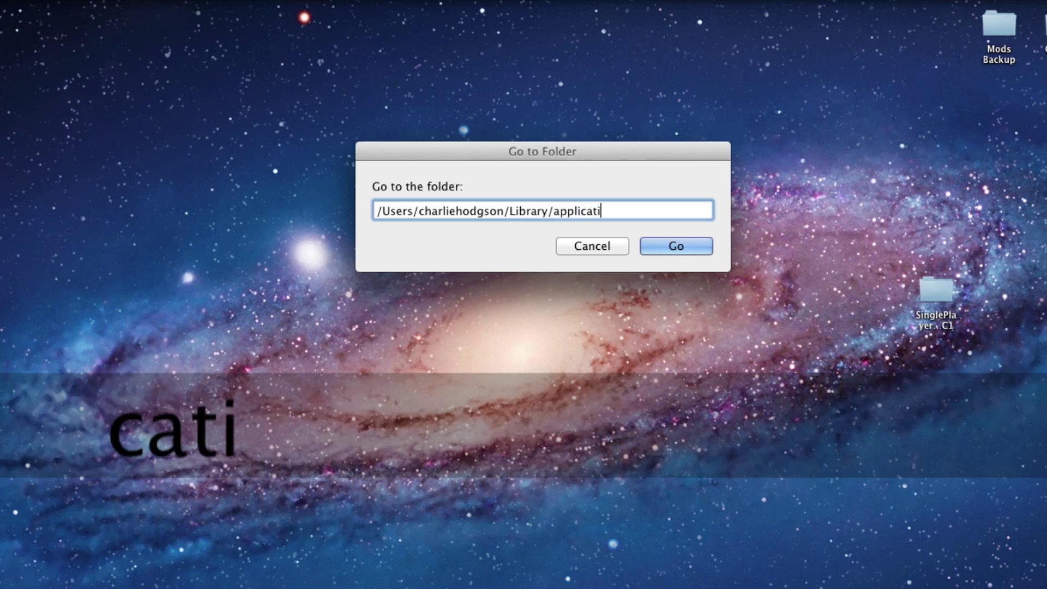
type("on support")
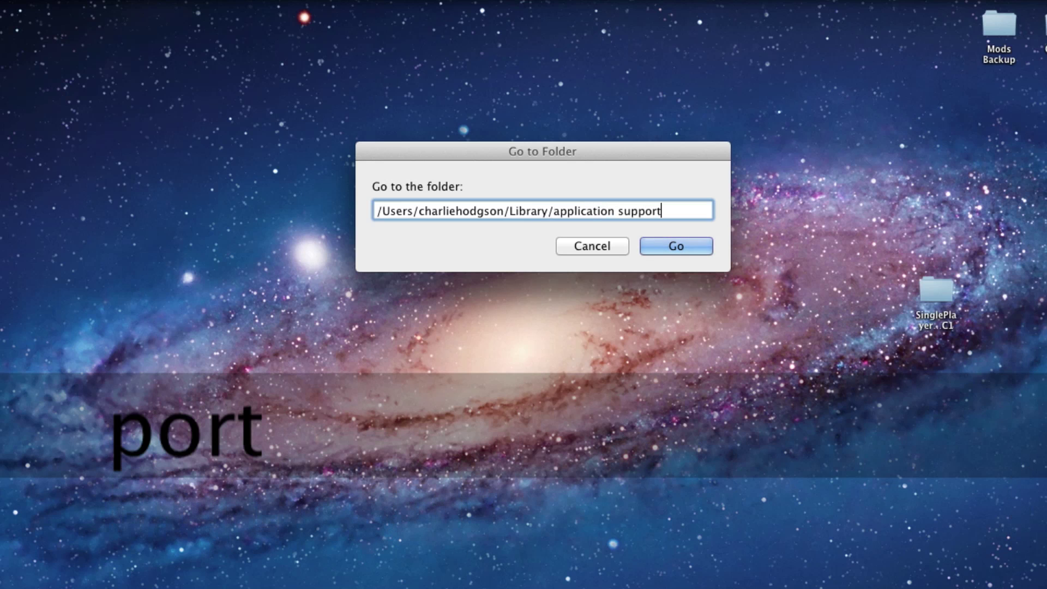
type("/")
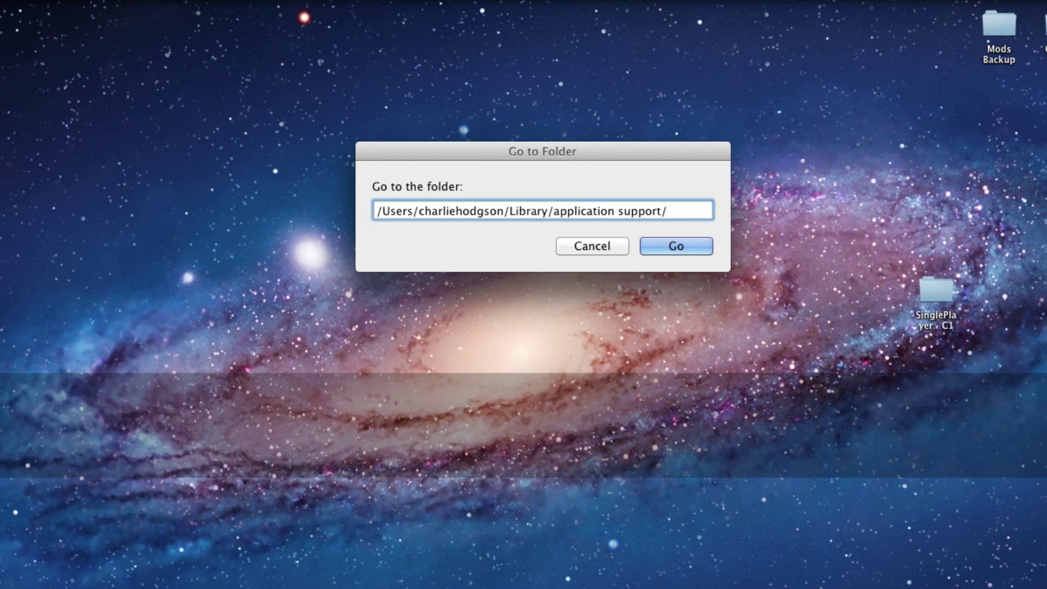
type("minecraft")
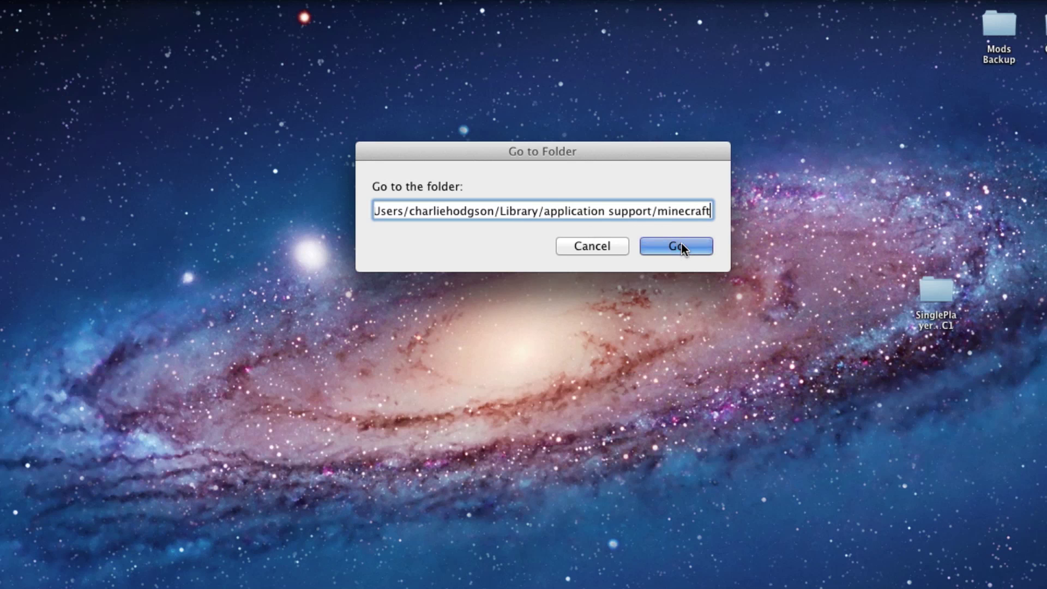
left_click(674, 250)
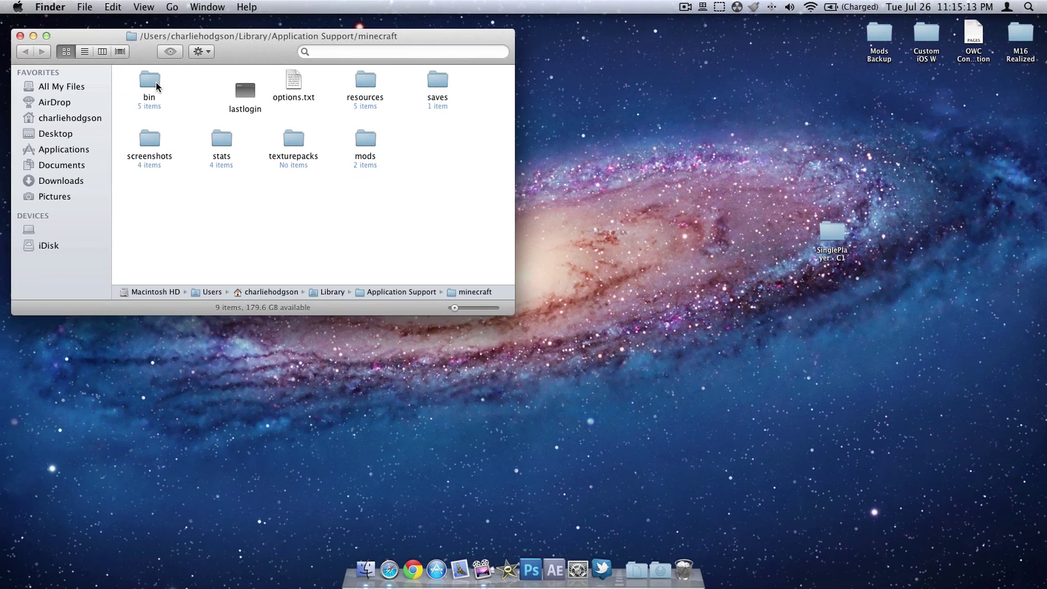
Open Minecraft's bin folder and copy the minecraft.jar file.
double_click(147, 87)
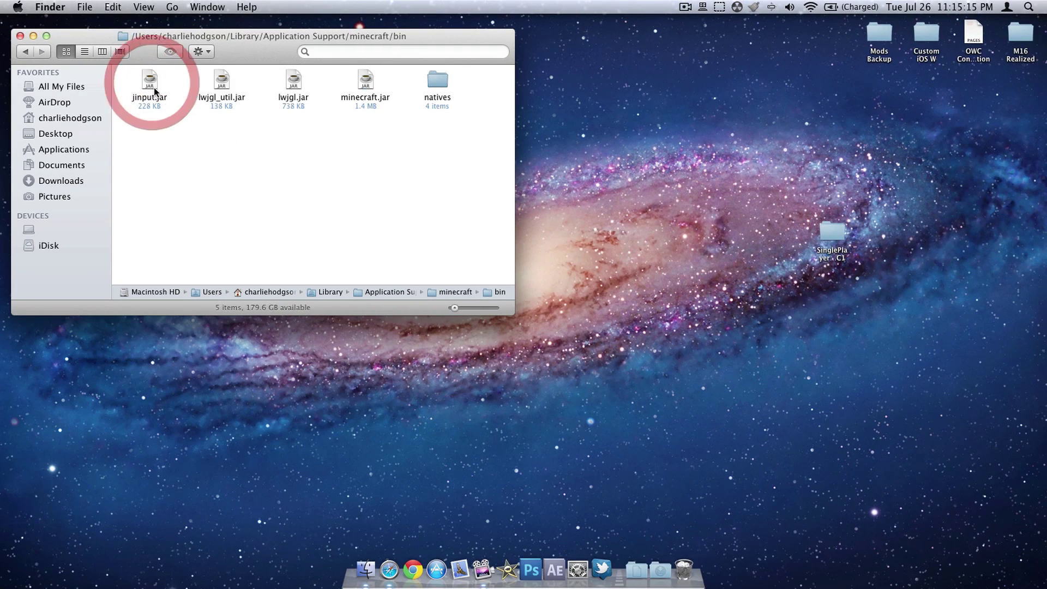
left_click(402, 146)
left_click(366, 82)
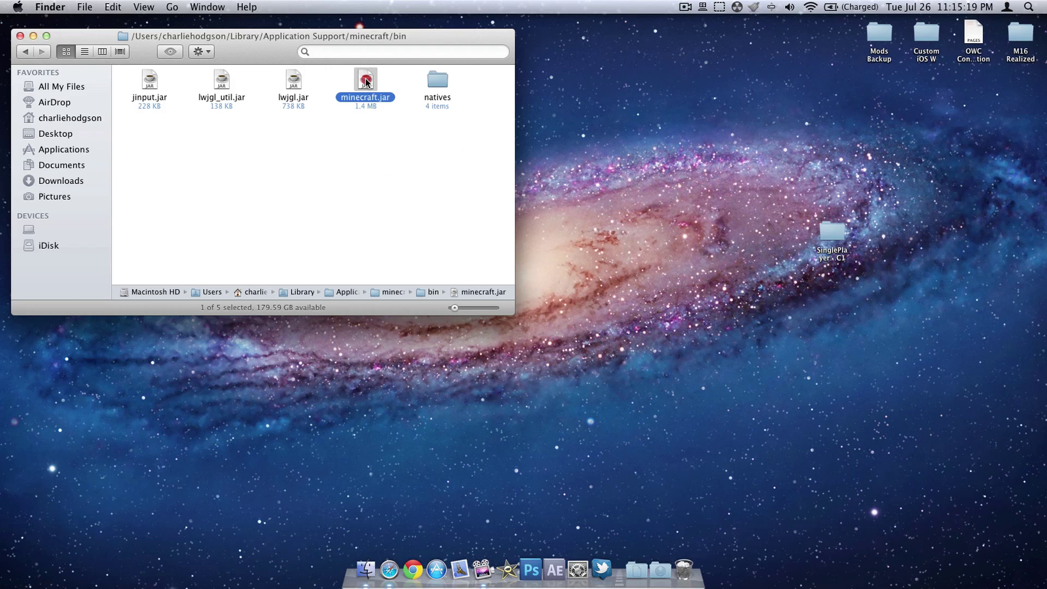
right_click(366, 81)
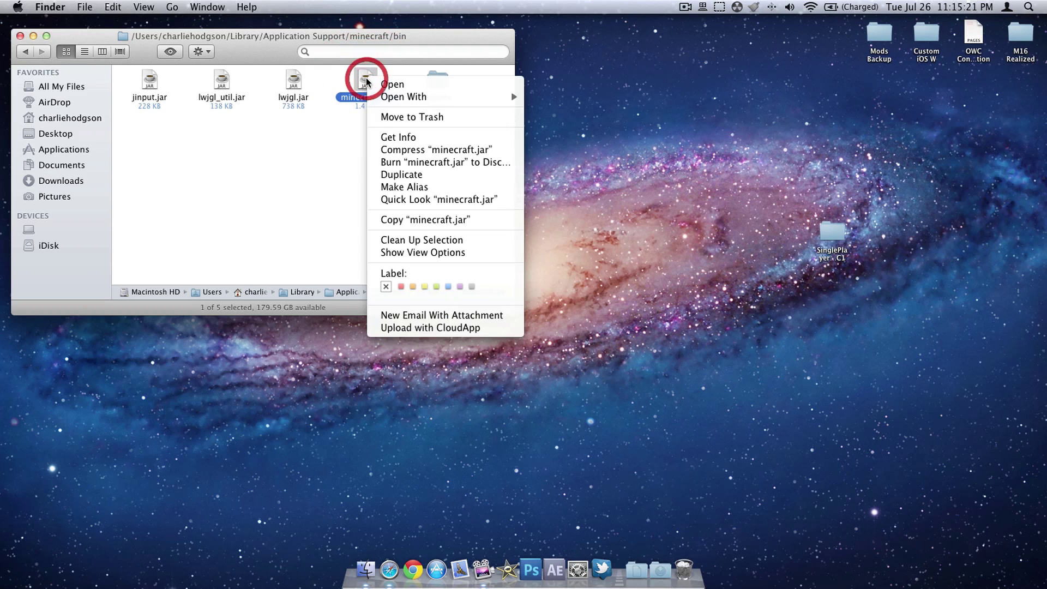
left_click(398, 219)
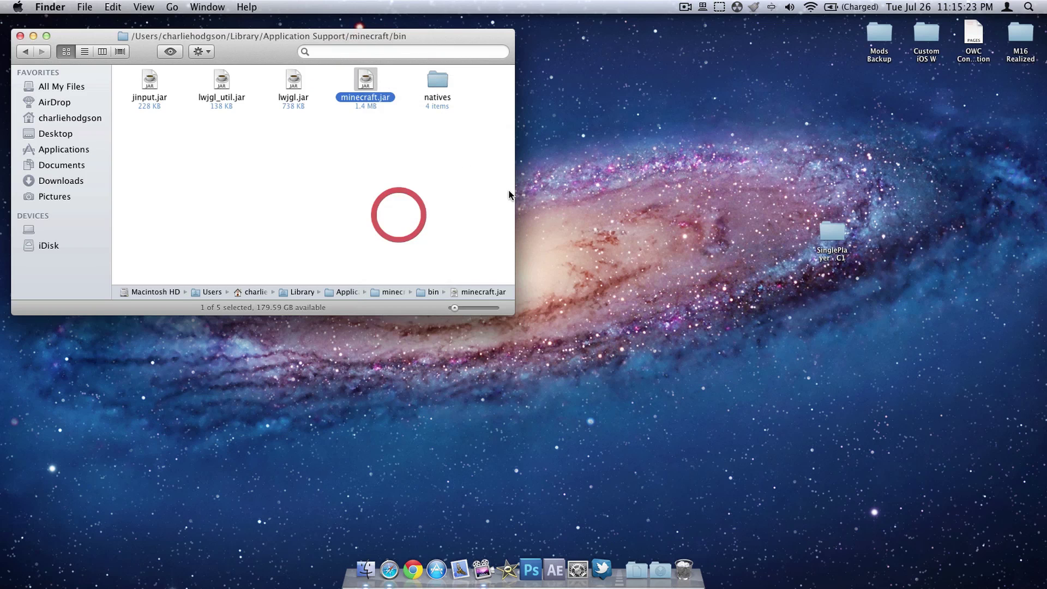
Create a new folder on the desktop and name it Backup.
left_click(708, 119)
left_click_drag(606, 79, 728, 133)
right_click(728, 133)
left_click(743, 136)
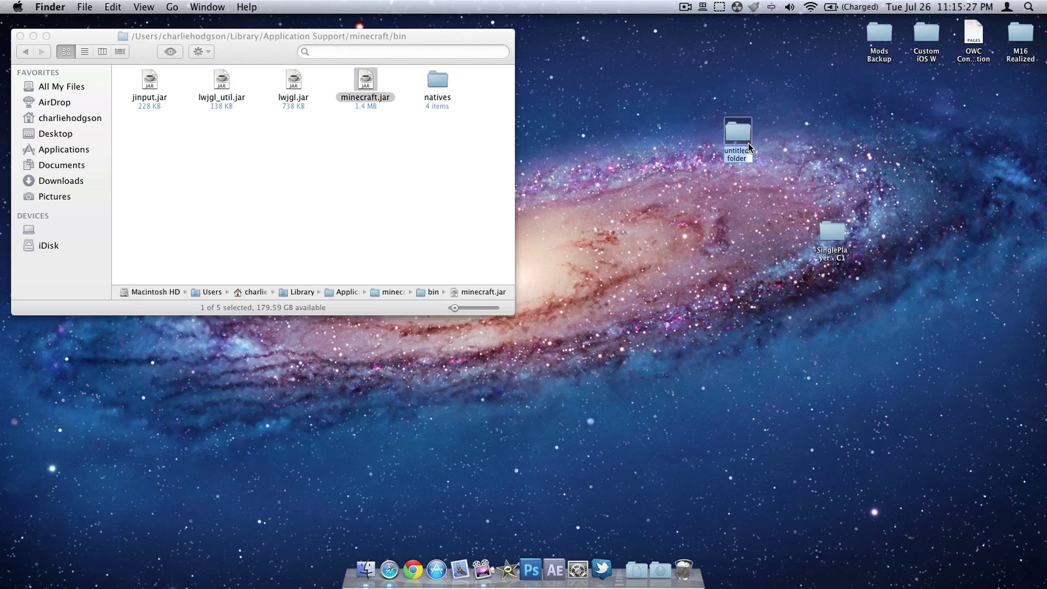
type("Backup")
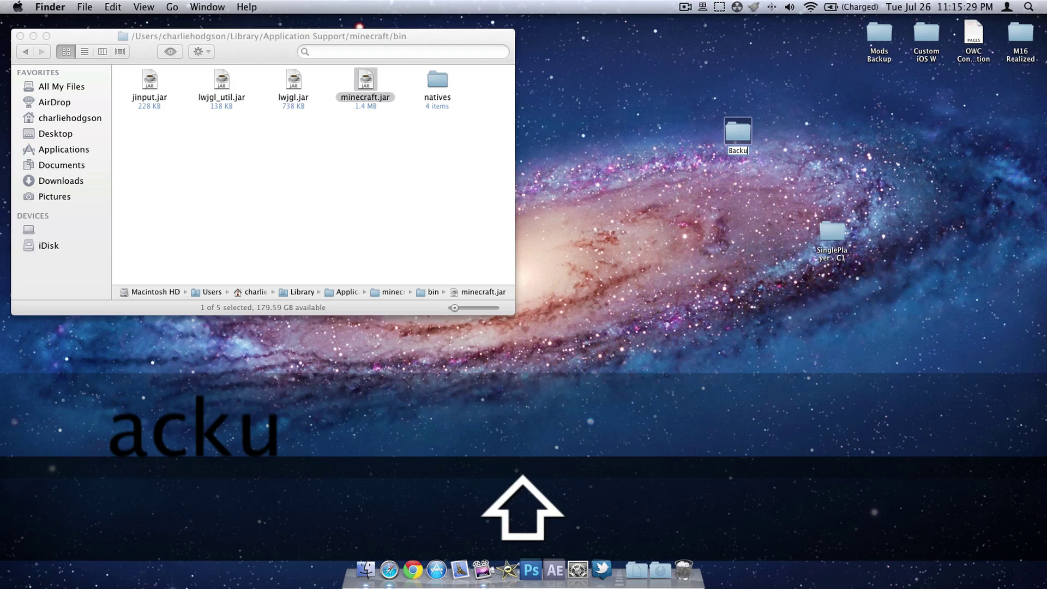
key("Return")
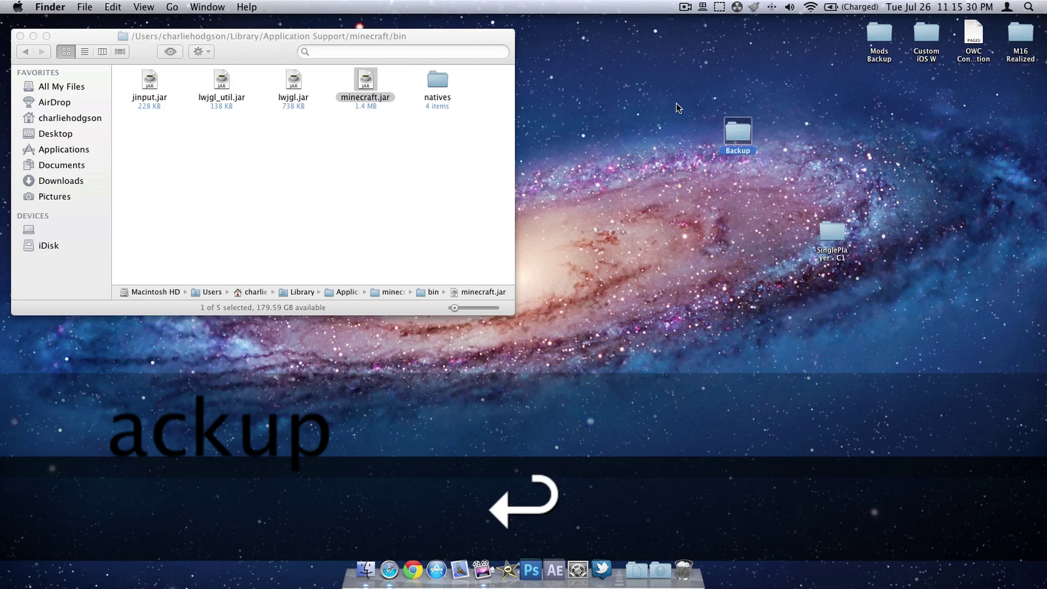
Paste the copied minecraft.jar into the Backup folder and close that folder's window.
double_click(737, 131)
left_click(408, 133)
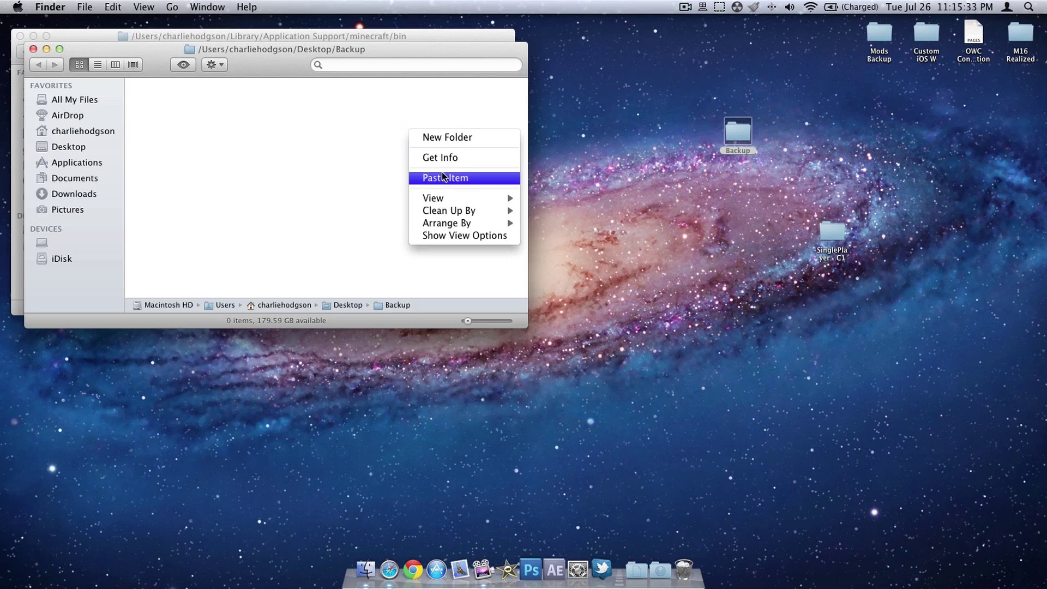
left_click(444, 173)
left_click(309, 149)
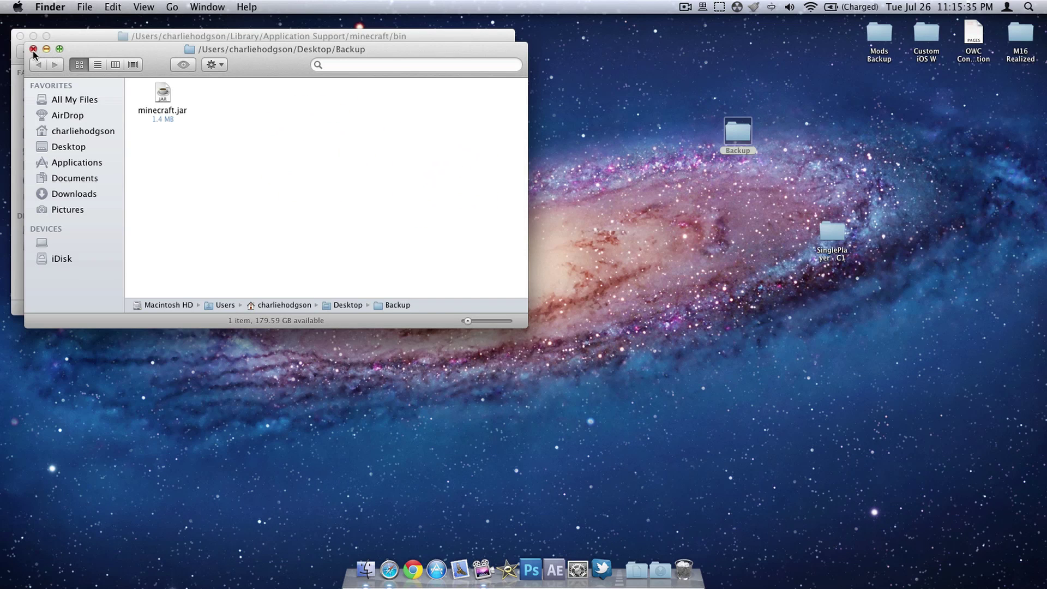
left_click(34, 49)
Create a new folder inside bin, keeping its default name.
left_click(349, 170)
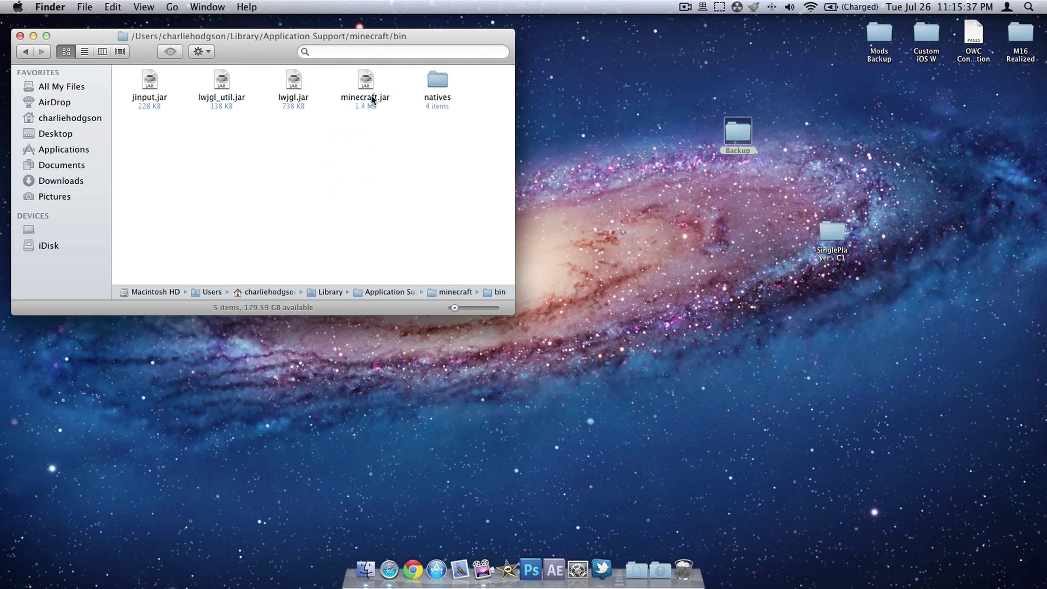
right_click(311, 138)
left_click(335, 138)
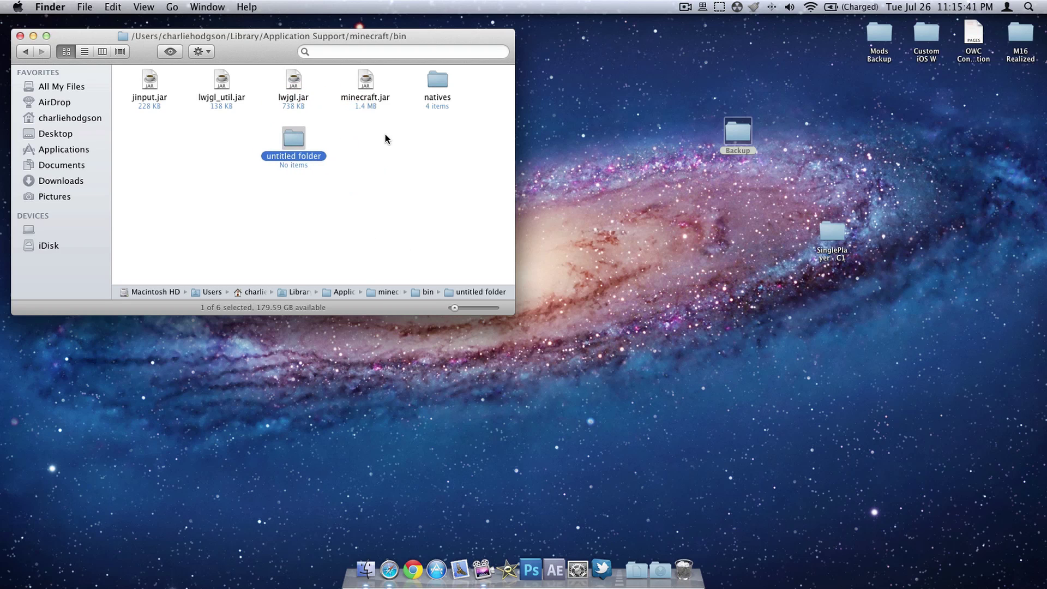
left_click(361, 209)
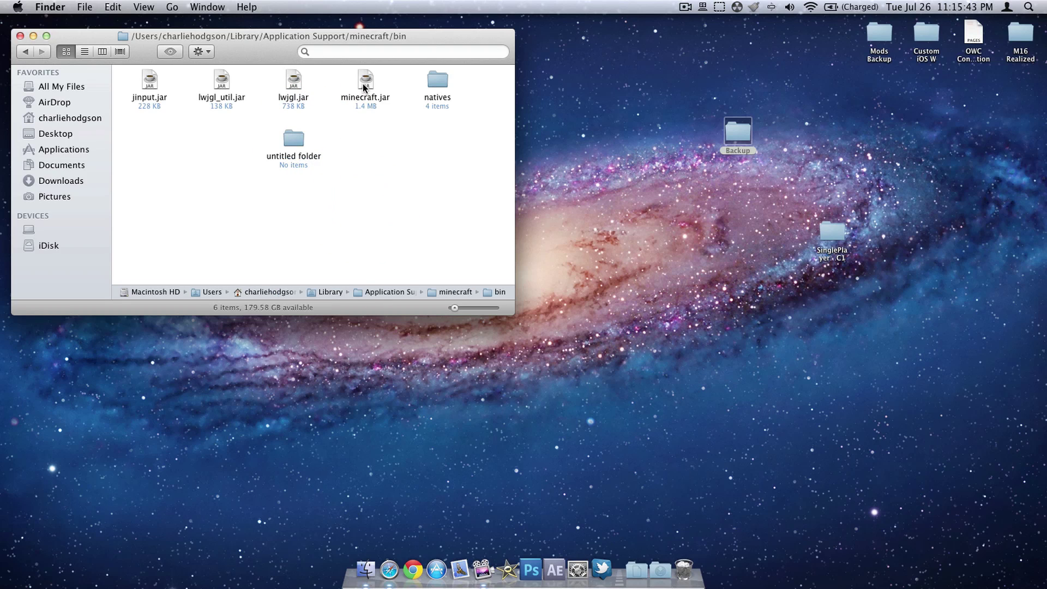
Move minecraft.jar into the untitled folder inside bin and open that folder.
left_click(365, 80)
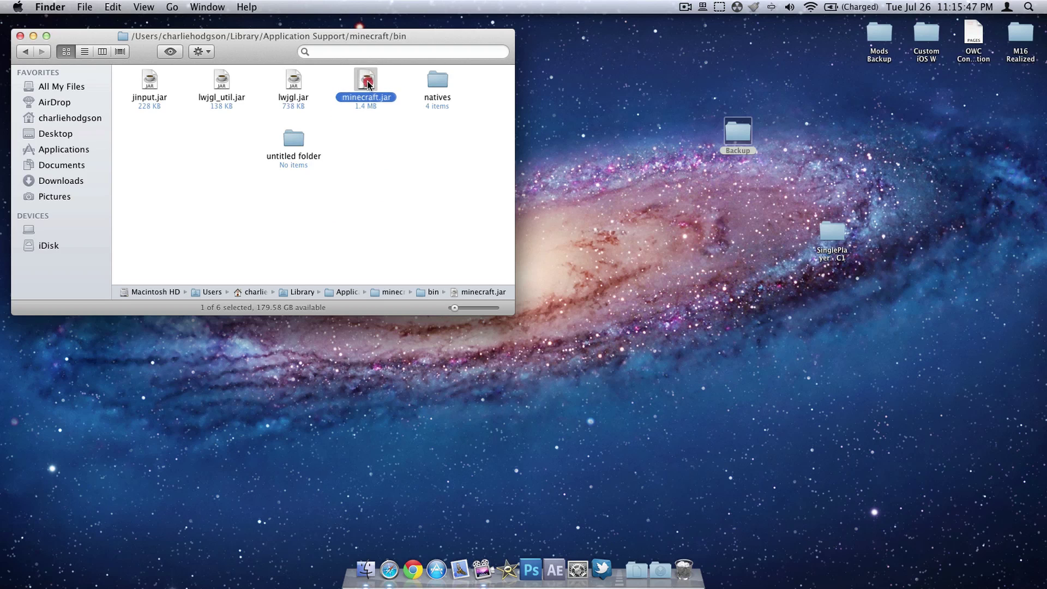
left_click_drag(368, 83, 300, 140)
left_click(301, 140)
double_click(300, 140)
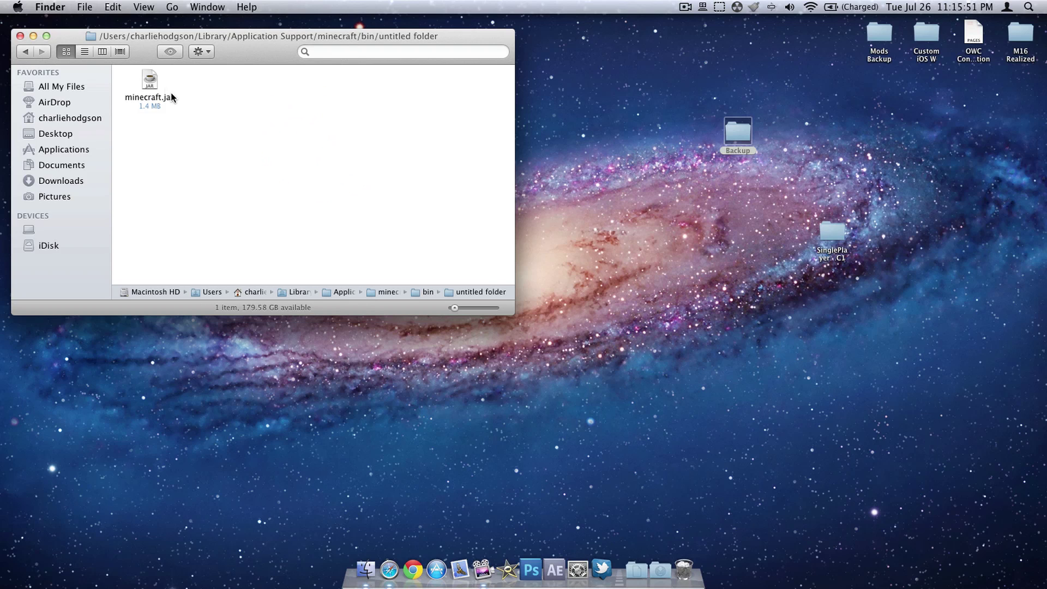
right_click(149, 82)
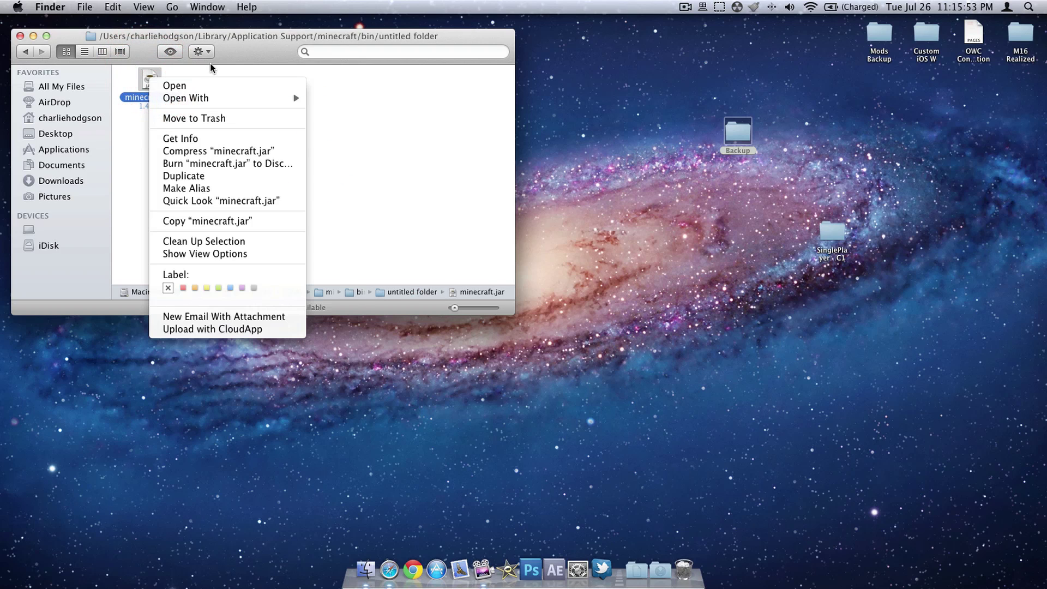
left_click(216, 68)
right_click(137, 72)
left_click(217, 65)
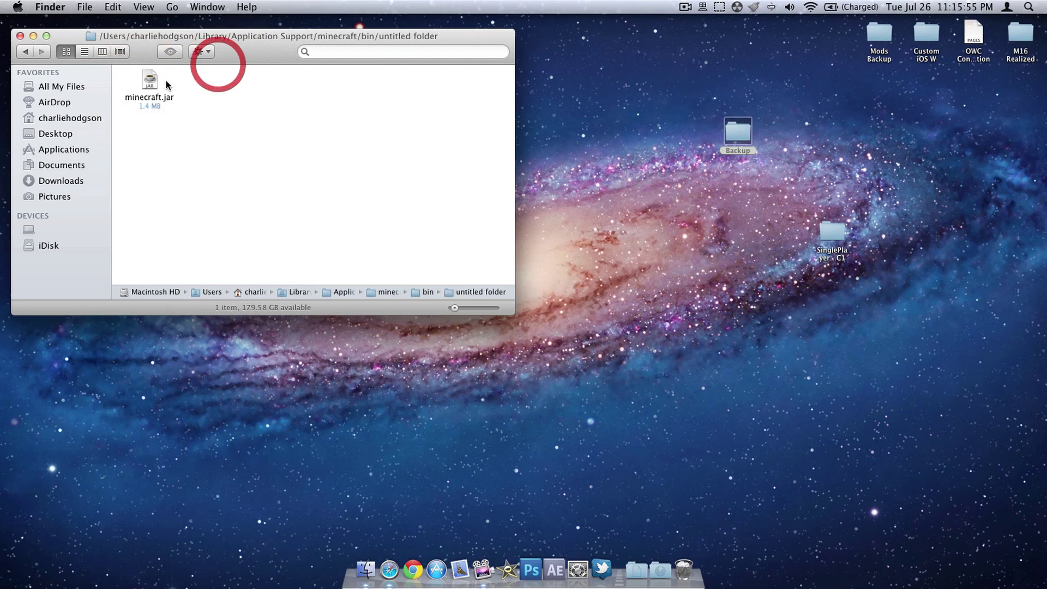
Extract minecraft.jar in the untitled folder by opening it with TinyExpander.
right_click(154, 88)
mouse_move(168, 105)
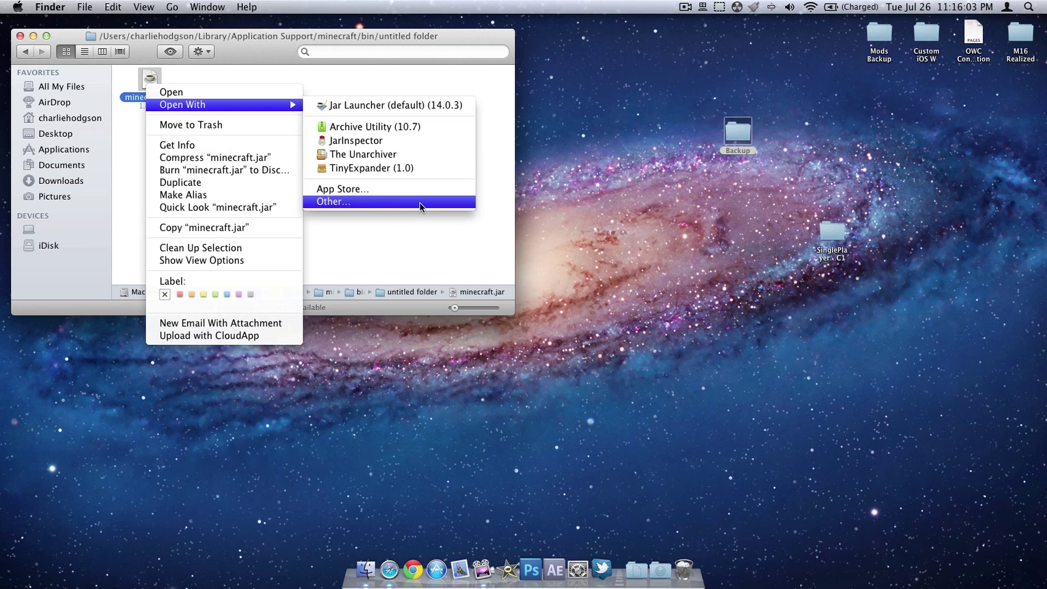
left_click(362, 169)
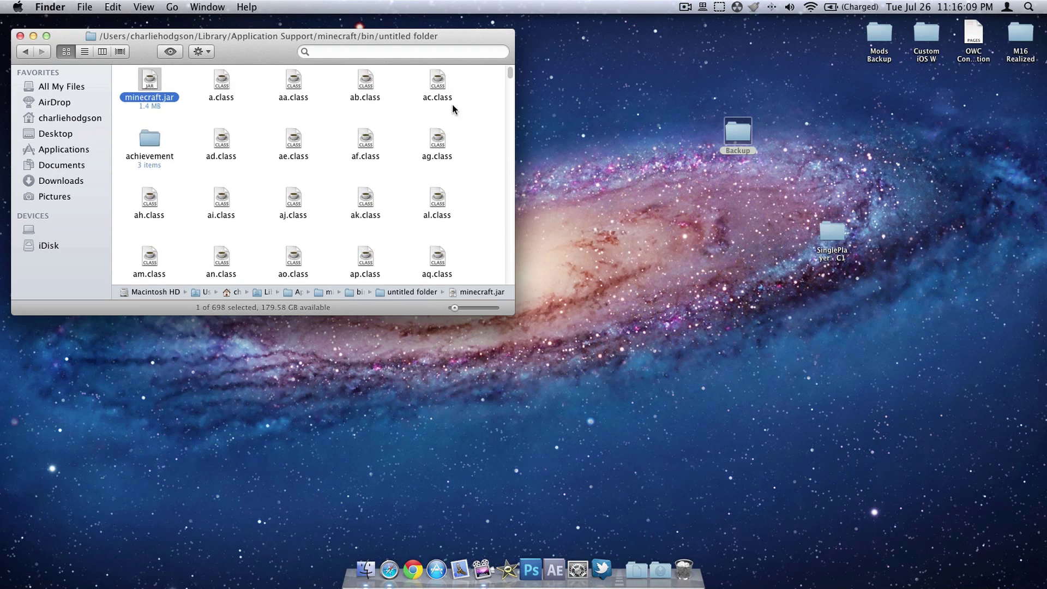
Move minecraft.jar from the untitled folder to the Trash, leaving the extracted files in place.
left_click(173, 85)
left_click(147, 80)
key("super+BackSpace")
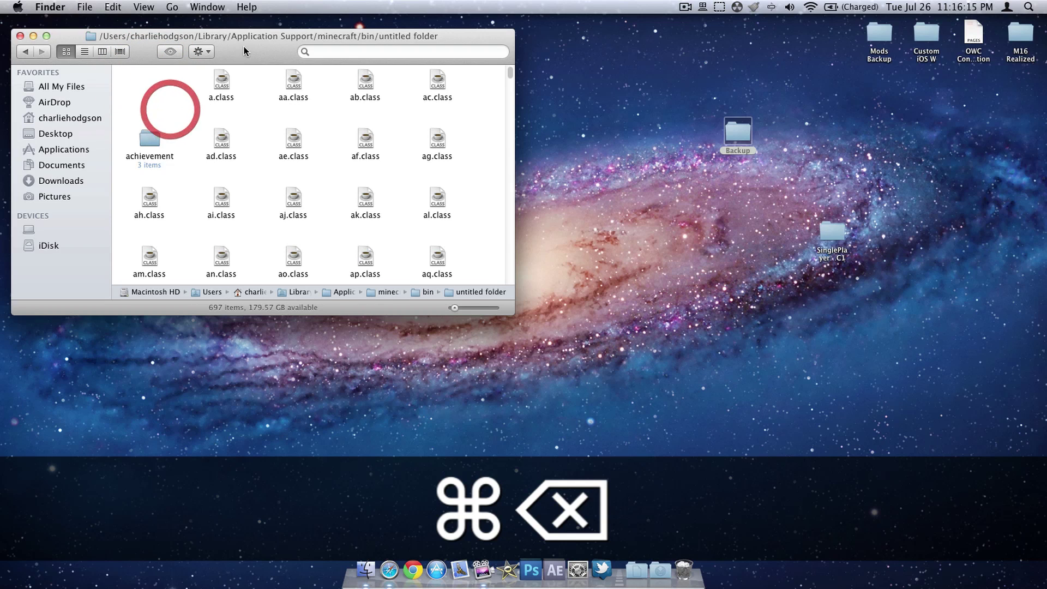
left_click(629, 170)
left_click(282, 41)
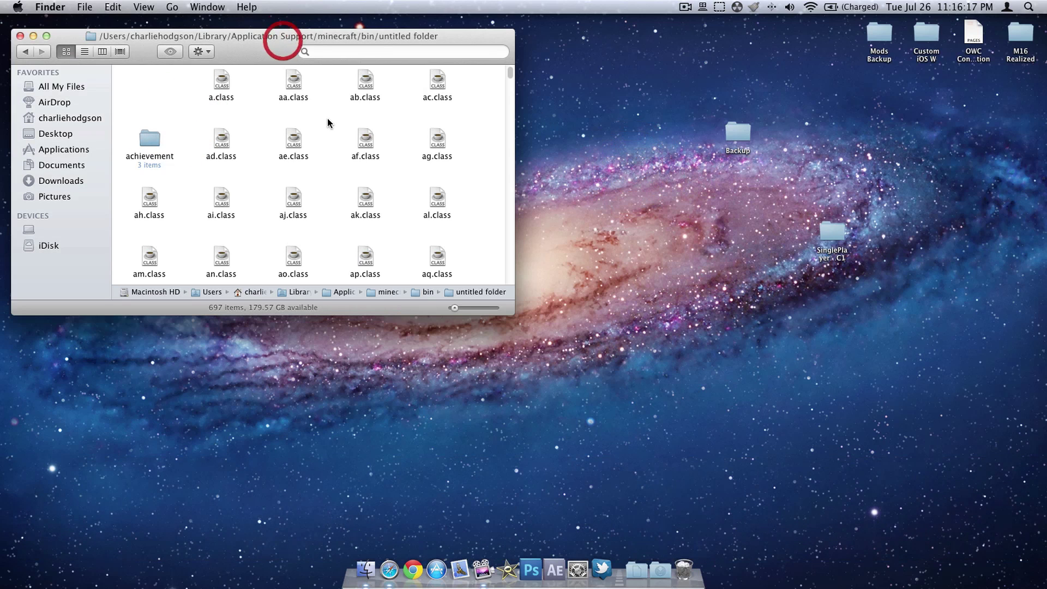
Open the SinglePlayerCommands-MC1 folder from the desktop and place its window beside the extracted Minecraft files.
scroll(326, 118, "down", 5)
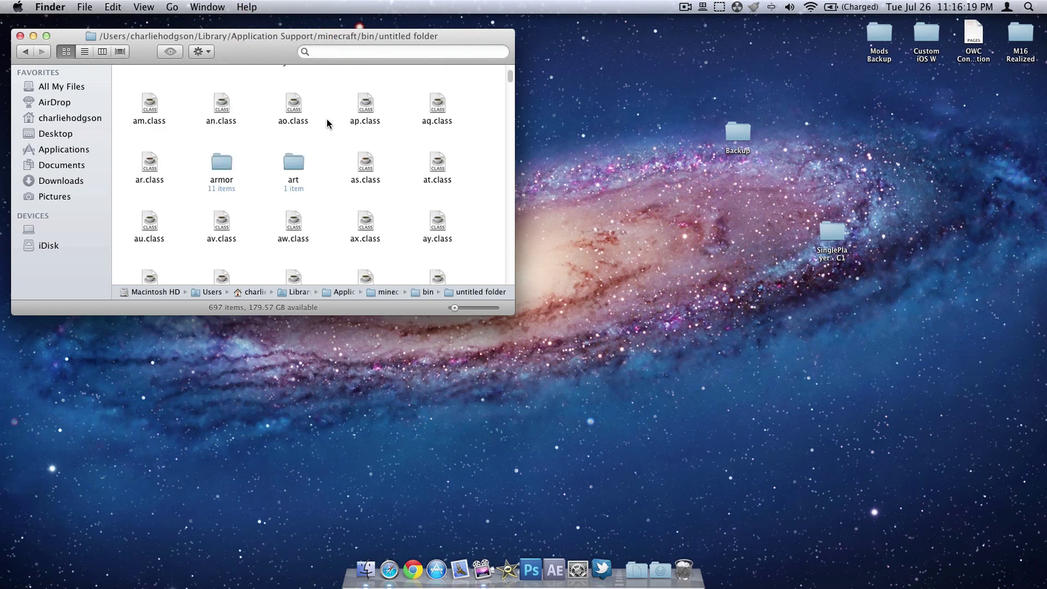
scroll(326, 119, "up", 5)
left_click(729, 199)
double_click(834, 233)
left_click_drag(721, 90, 788, 128)
Open the mod's readme.txt to view its contents.
scroll(872, 175, "up", 2)
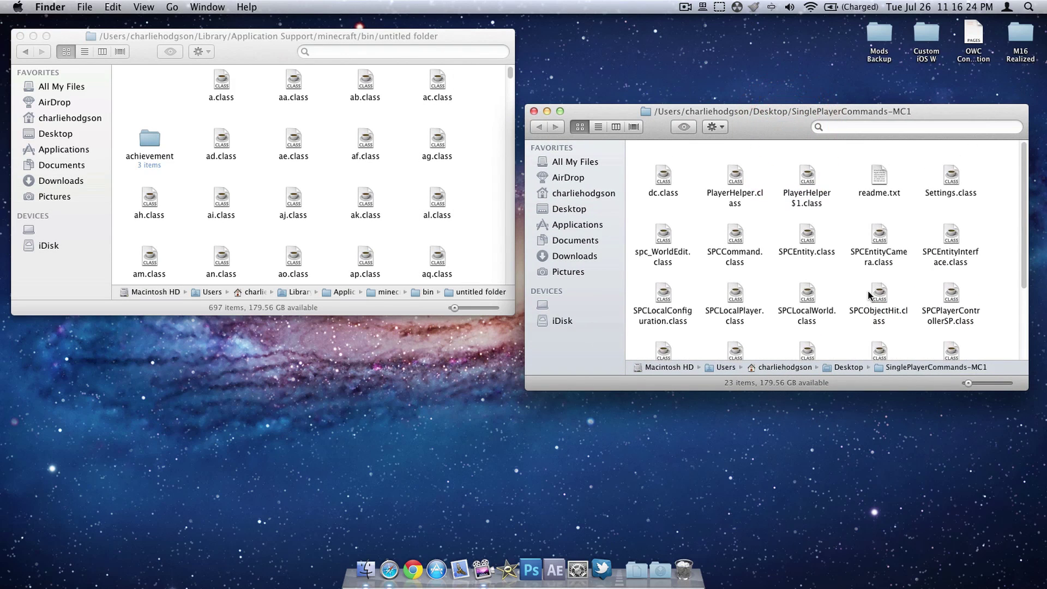
double_click(877, 157)
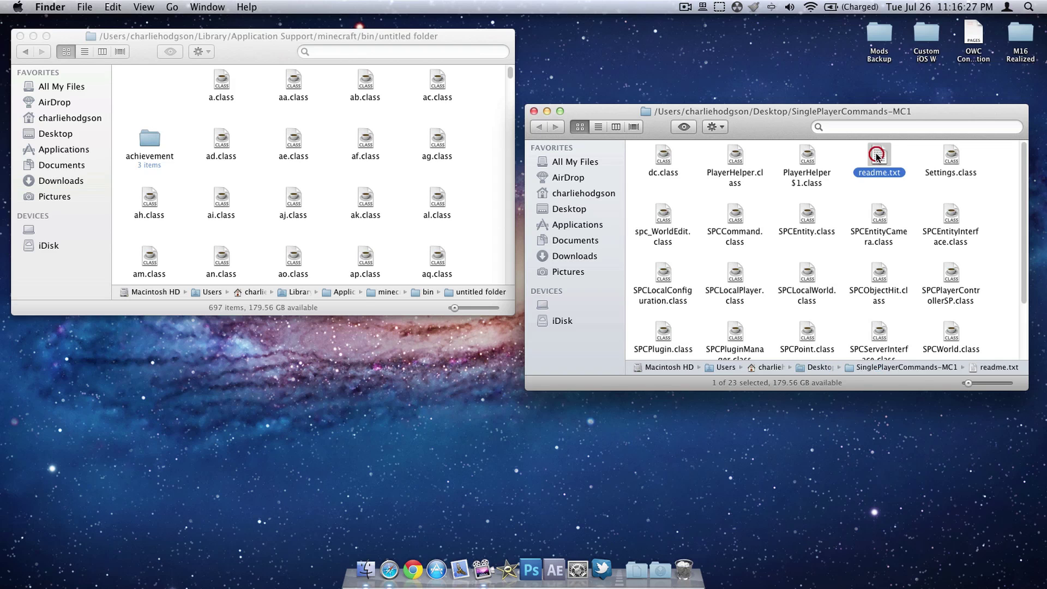
left_click(638, 202)
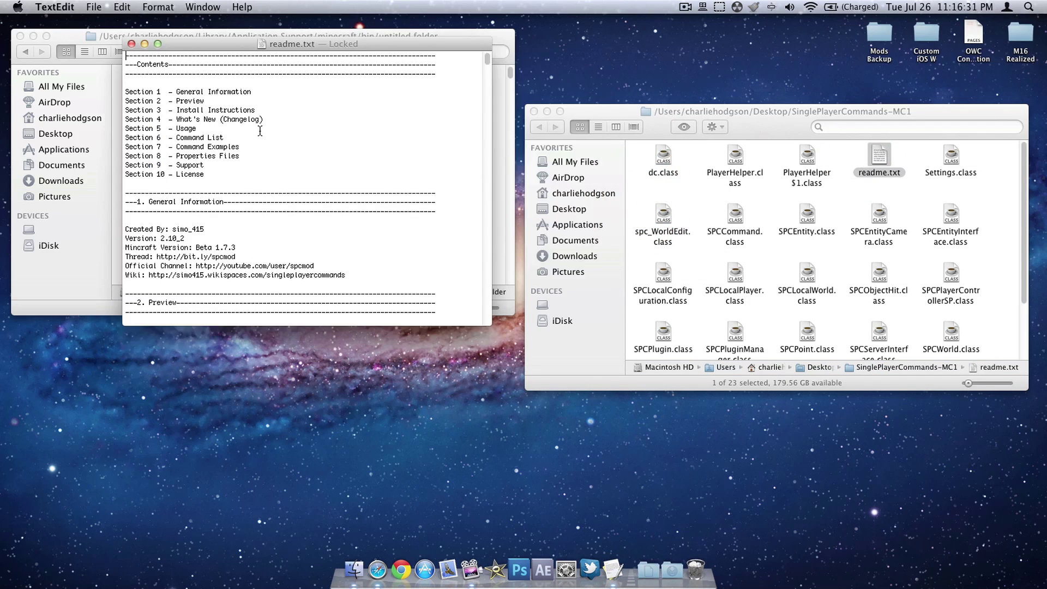
Dismiss the readme and copy the mod's class files from spc_WorldEdit.class through SPCWorld.class into the untitled folder of extracted Minecraft files.
left_click(144, 44)
left_click_drag(770, 119, 770, 122)
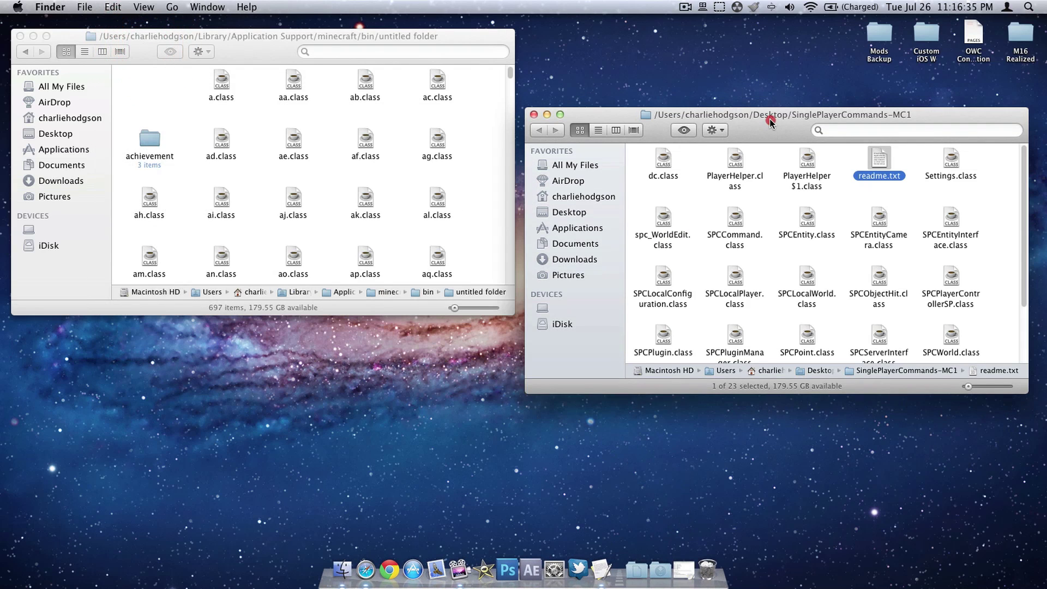
left_click(649, 196)
left_click_drag(650, 195, 991, 282)
left_click_drag(729, 269, 801, 289)
key("super+c")
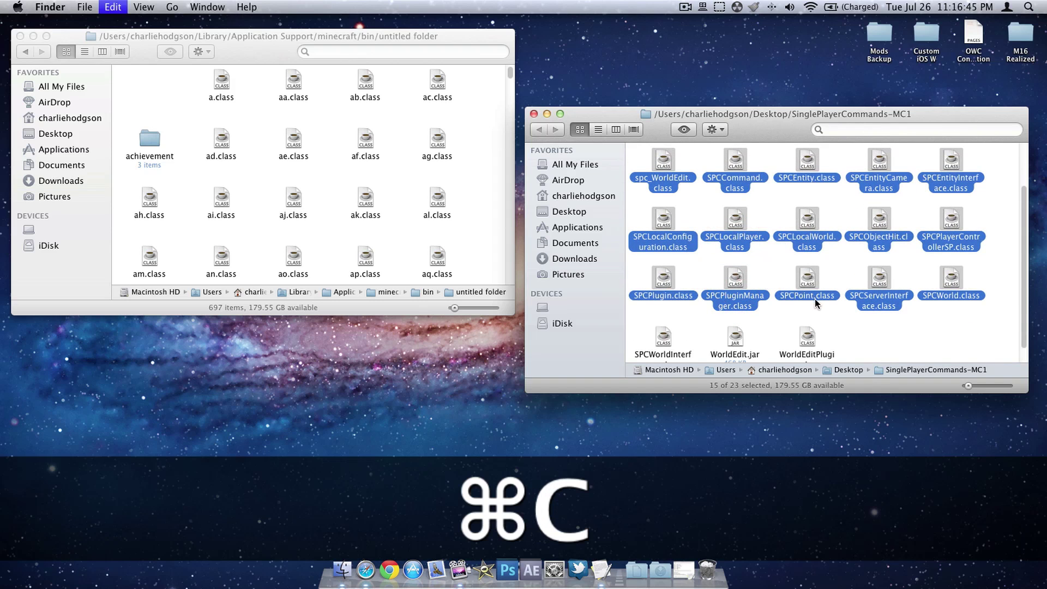
left_click(270, 128)
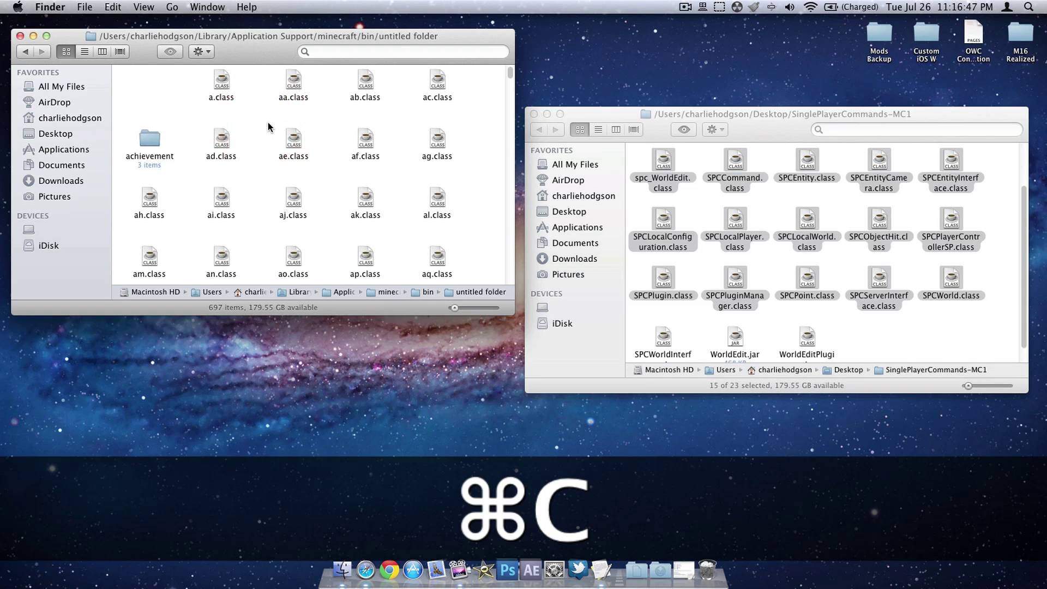
key("super+v")
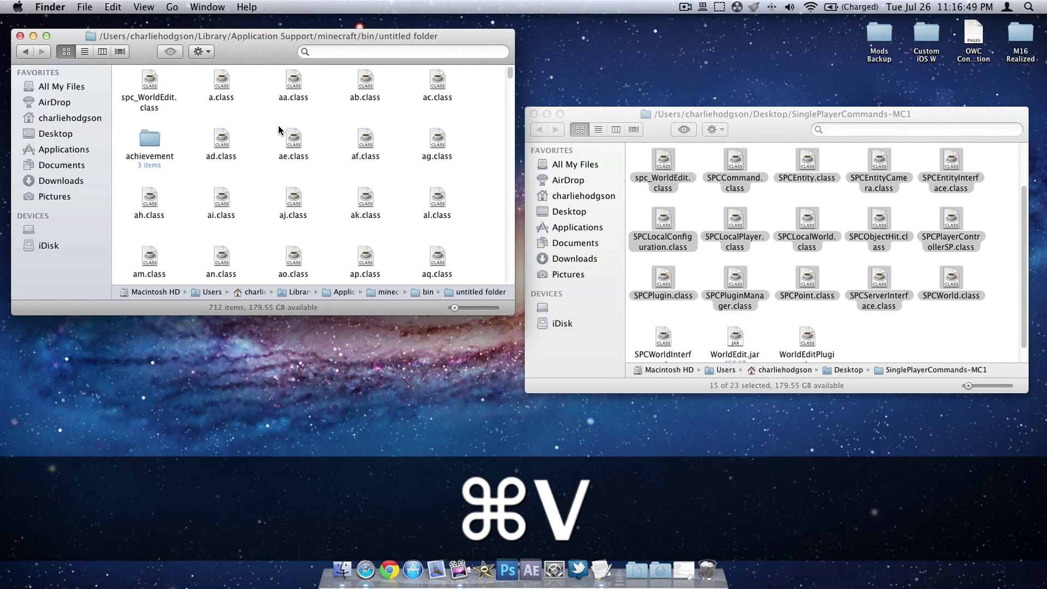
Copy WorldEditPlugin.class and SPCWorldInterface.class from the mod folder into the untitled folder.
scroll(891, 325, "down", 1)
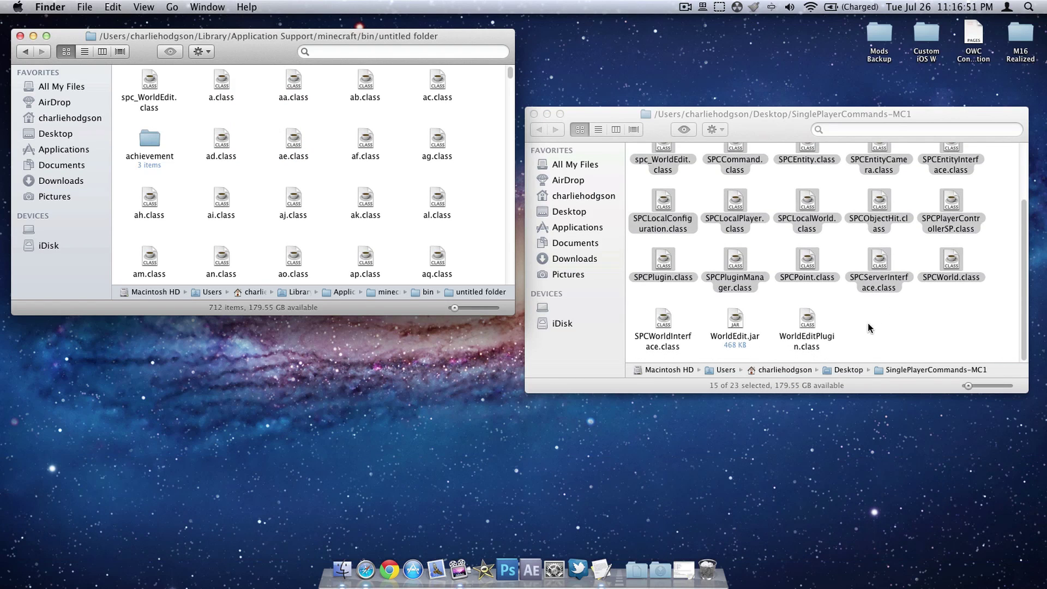
left_click_drag(918, 333, 812, 330)
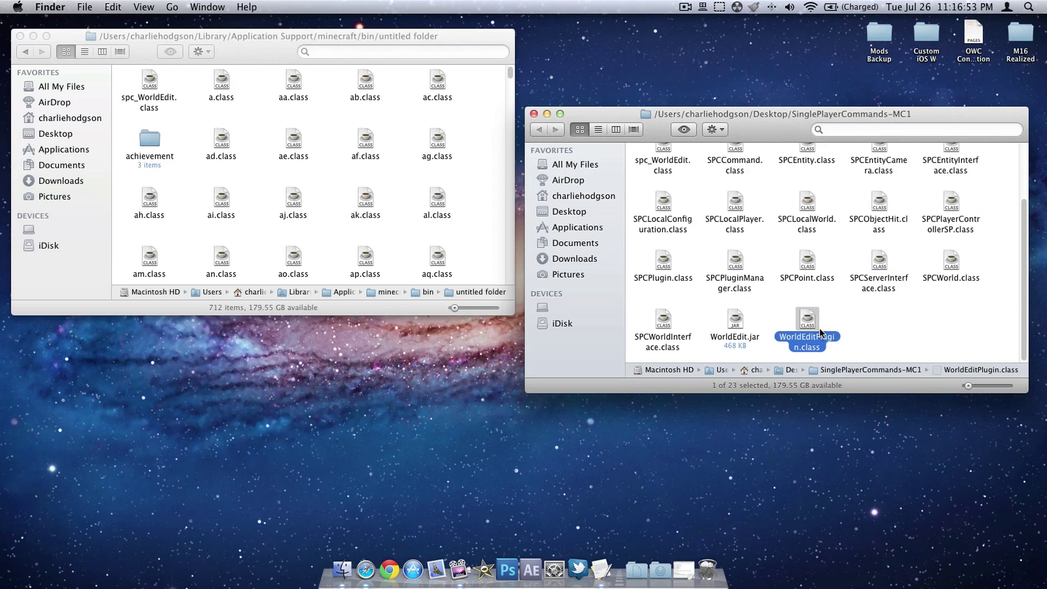
key("super+c")
left_click(336, 228)
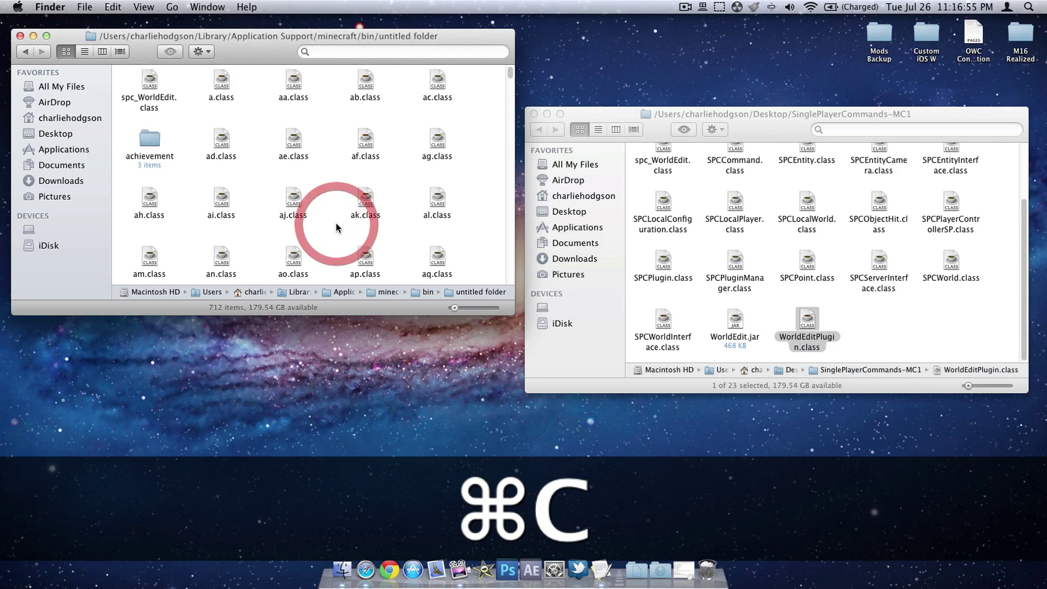
key("super+v")
left_click(663, 319)
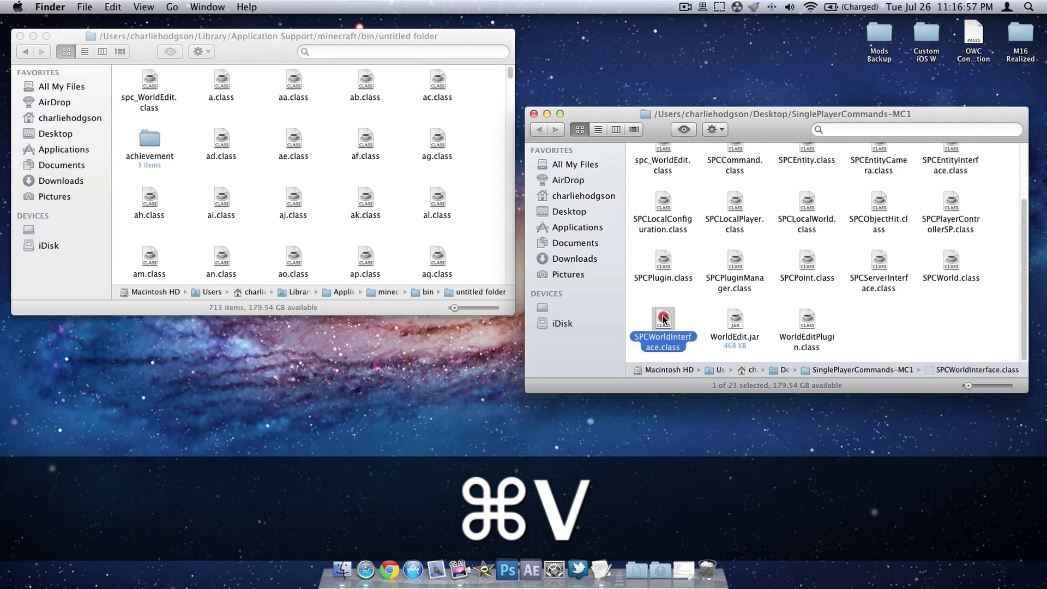
key("super+c")
left_click(439, 235)
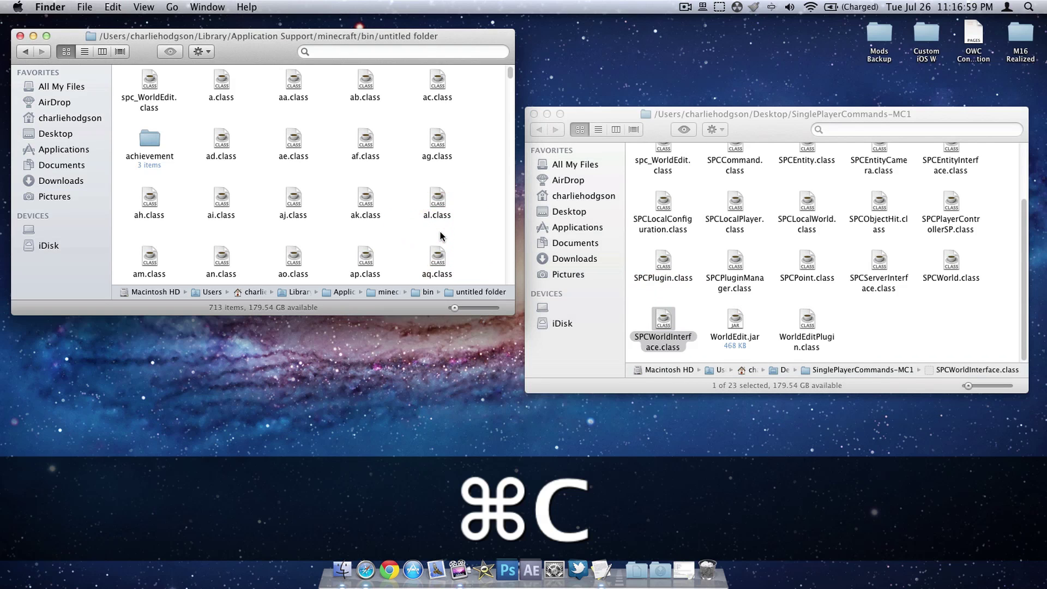
key("super+v")
Copy dc.class, PlayerHelper.class and PlayerHelper$1.class into the untitled folder, replacing the existing dc.class.
scroll(701, 307, "up", 3)
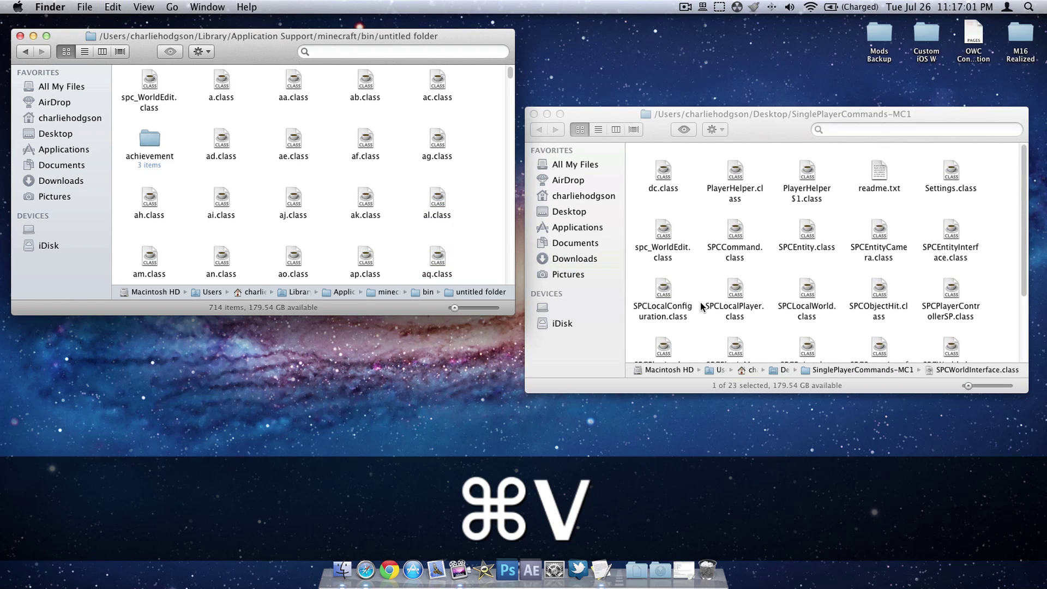
left_click_drag(647, 195, 816, 152)
key("super+c")
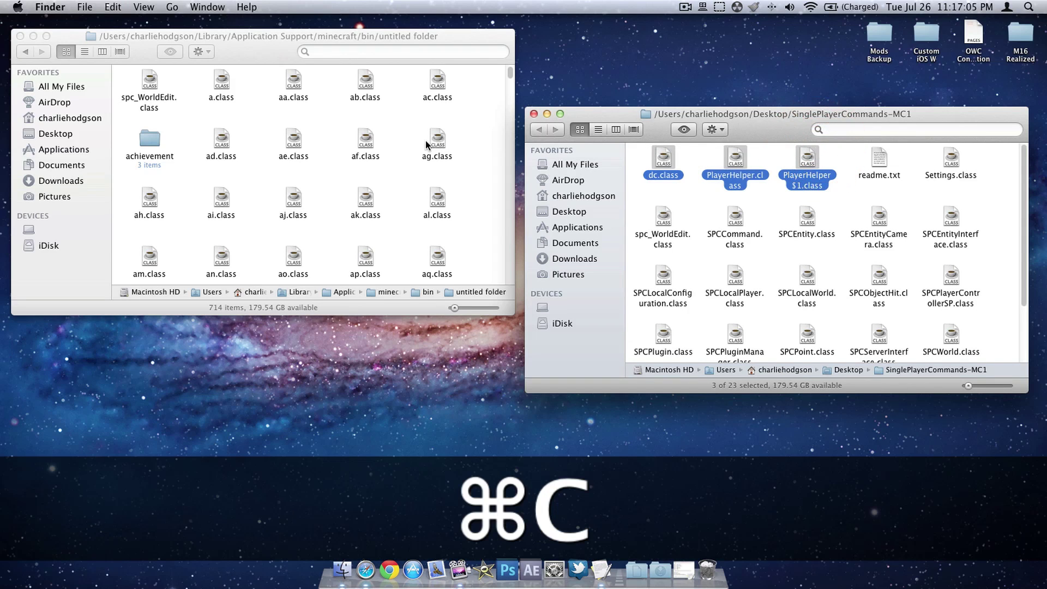
left_click(388, 115)
key("super+v")
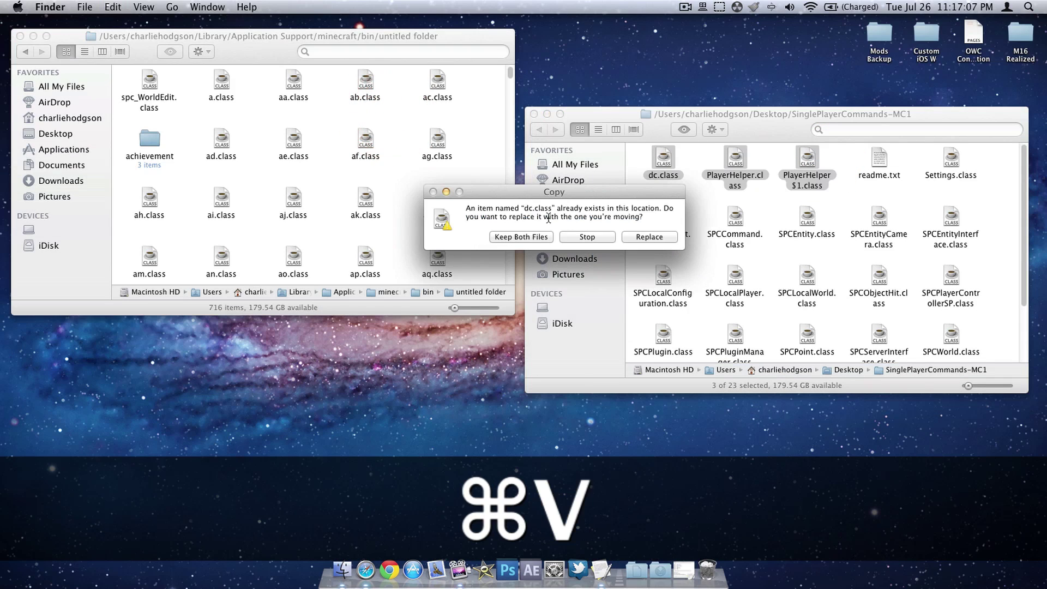
left_click(632, 236)
Copy Settings.class from the mod folder into the untitled folder.
left_click(660, 187)
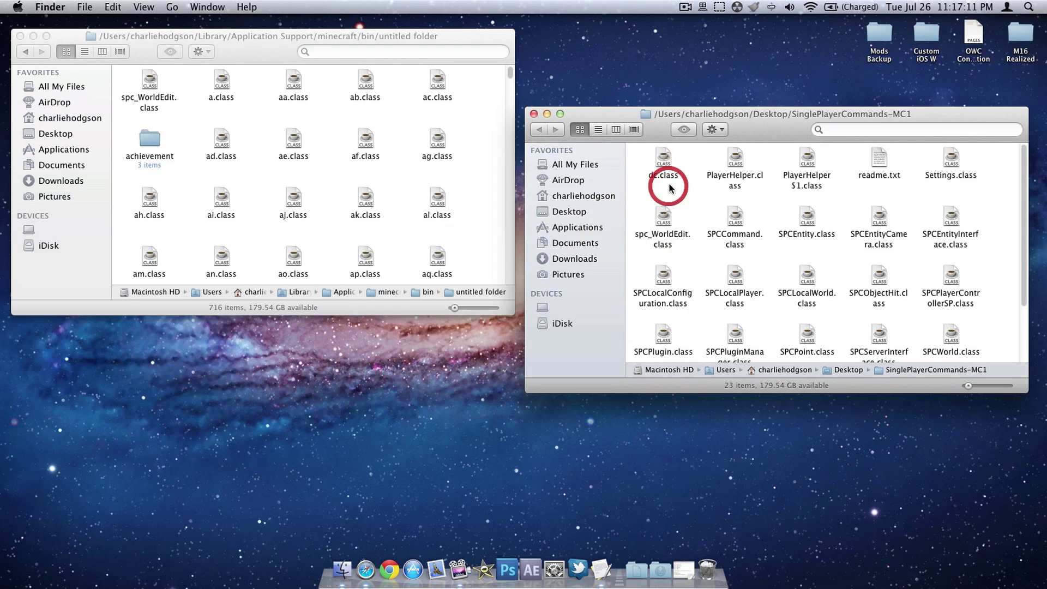
left_click(944, 164)
key("super+c")
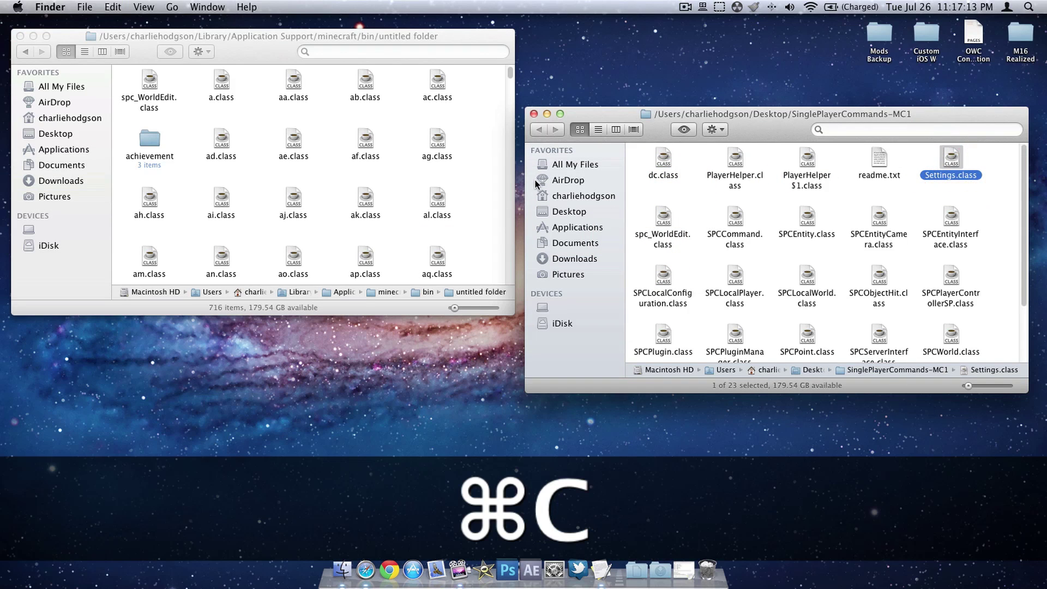
left_click(485, 149)
key("super+v")
Close the SinglePlayerCommands-MC1 folder window without copying WorldEdit.jar.
scroll(797, 246, "down", 3)
left_click(759, 319)
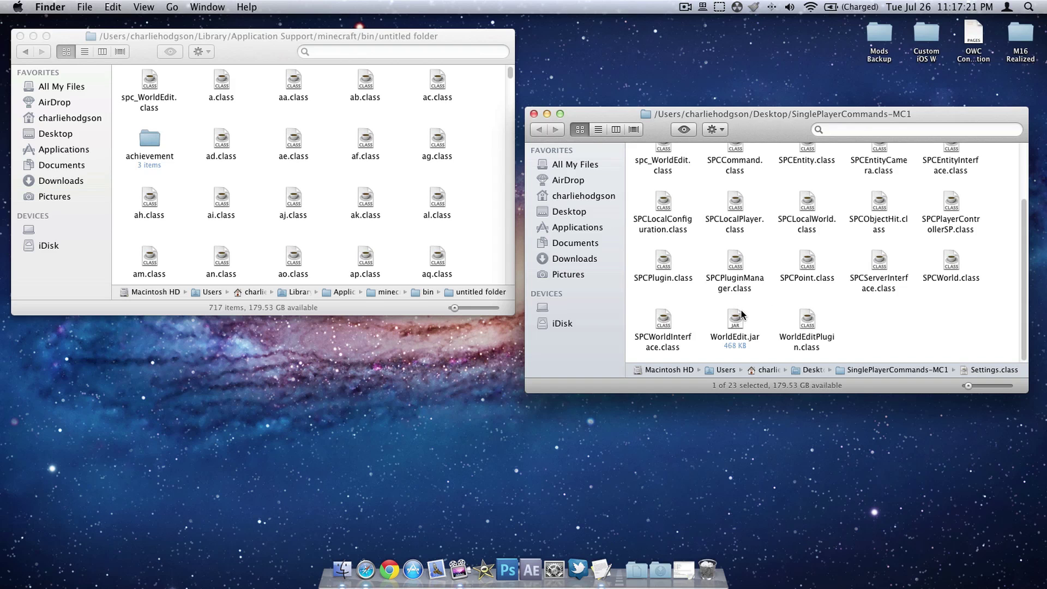
left_click_drag(755, 135, 752, 143)
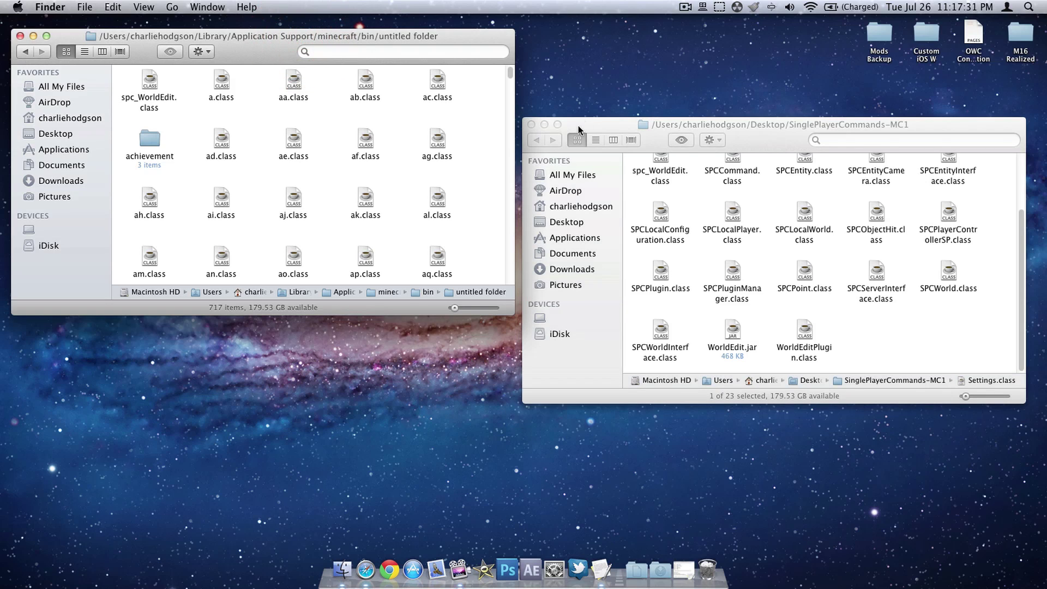
left_click(529, 125)
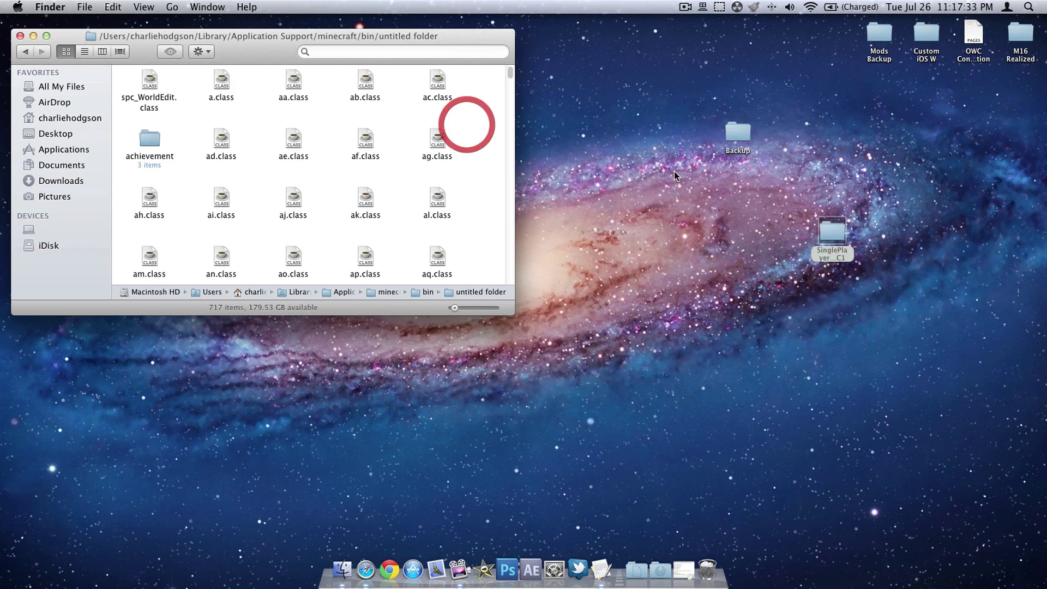
Compress all the items inside the untitled folder into a single archive.
left_click(25, 53)
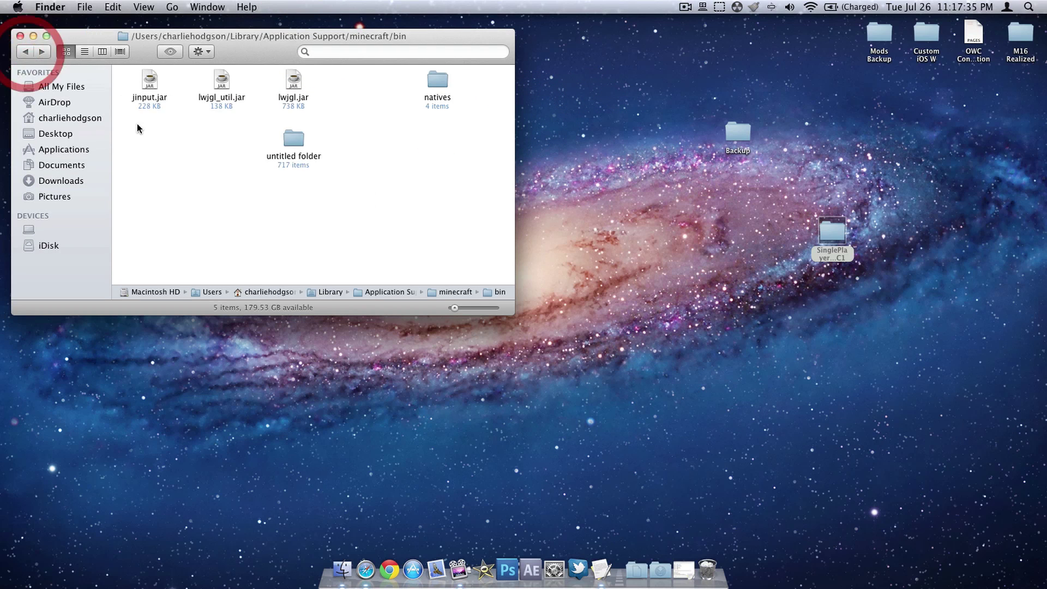
double_click(291, 140)
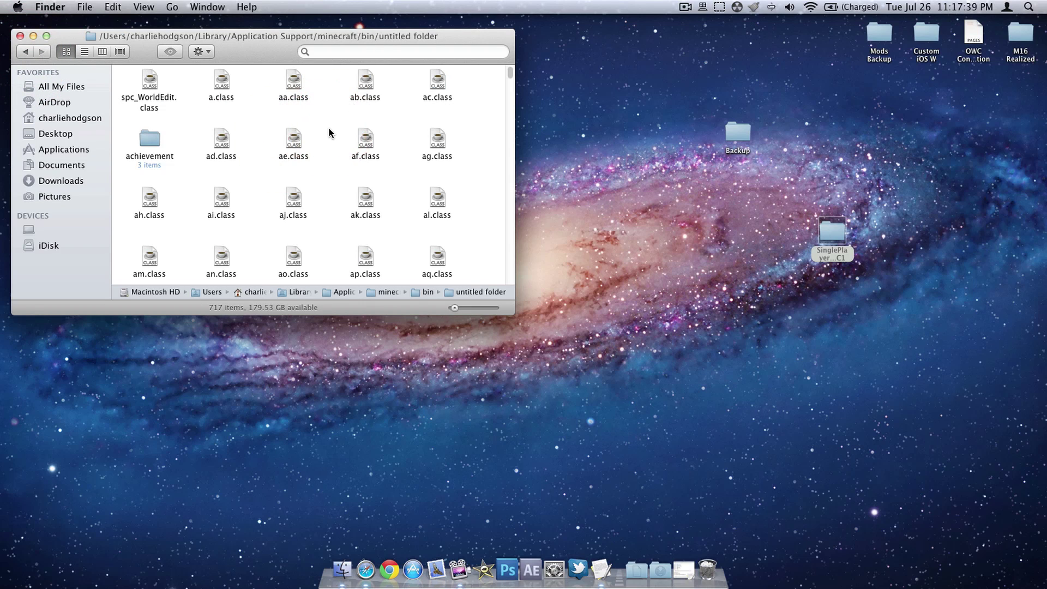
key("super+a")
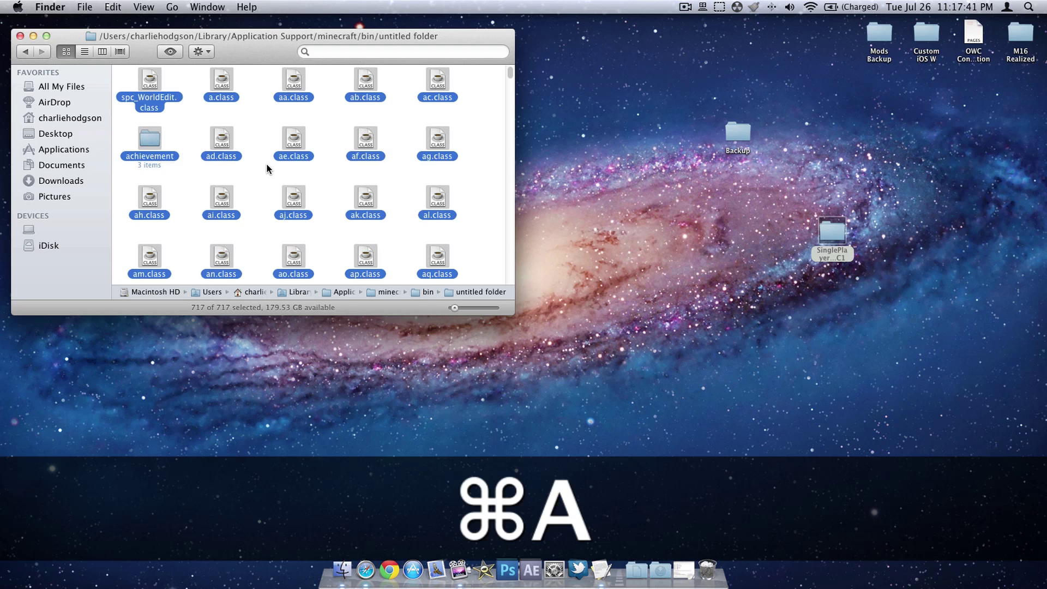
right_click(293, 137)
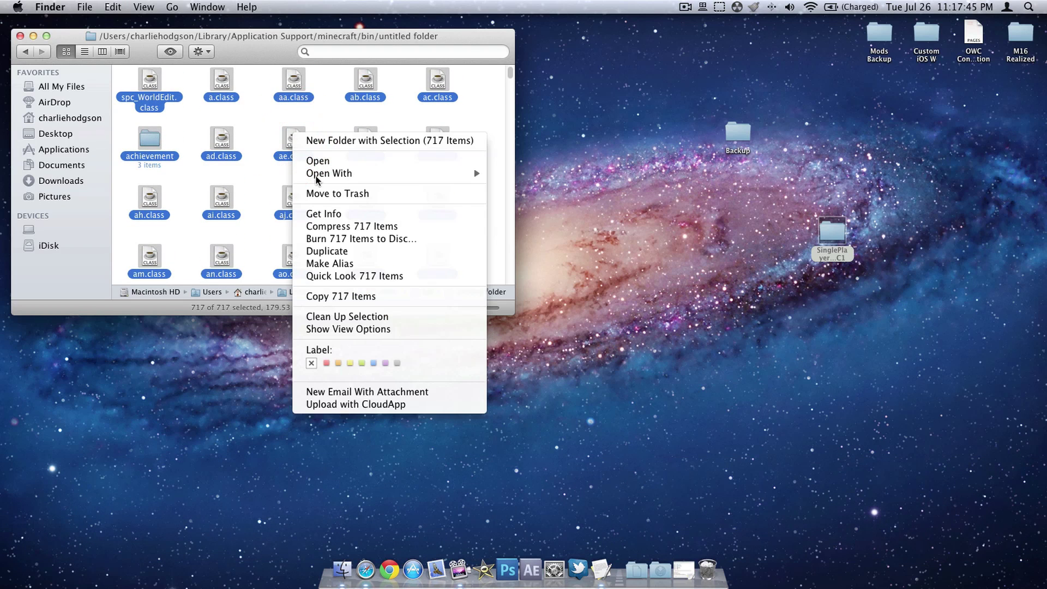
left_click(322, 225)
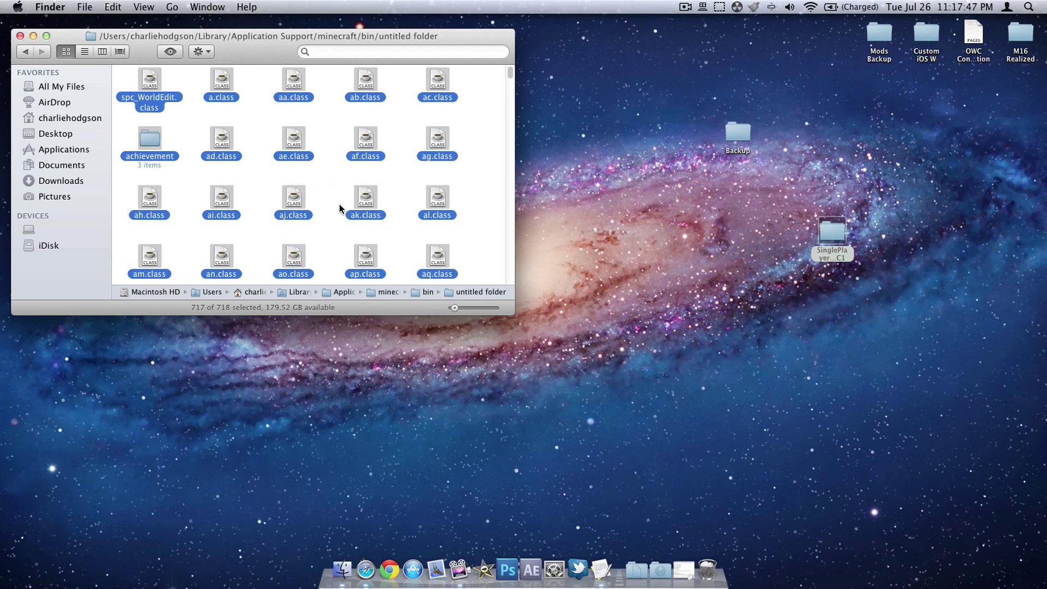
Search for archive.zip and limit the search to the untitled folder.
left_click(265, 145)
scroll(366, 101, "down", 10)
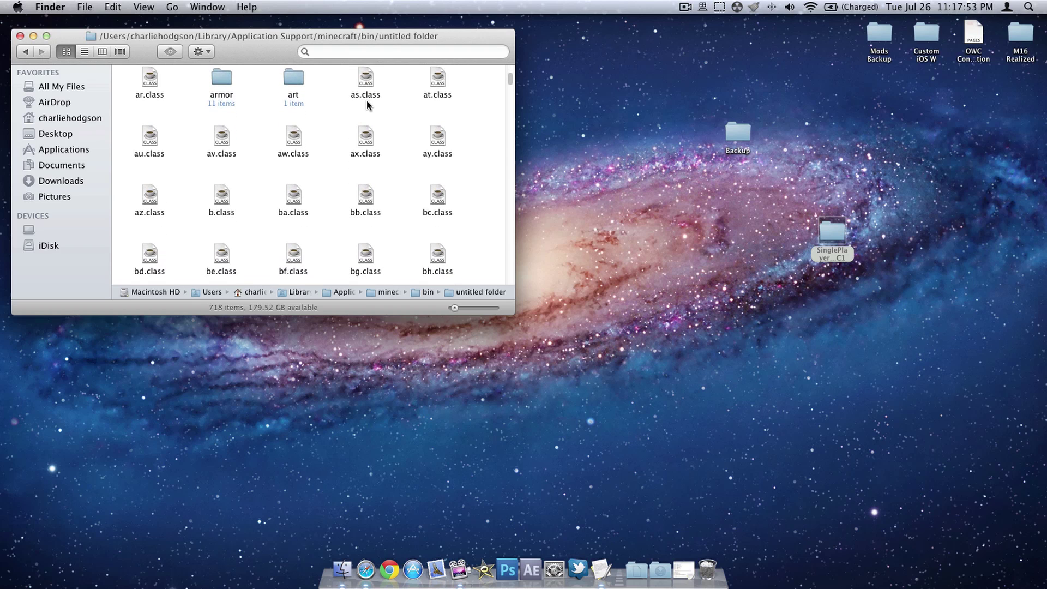
scroll(368, 97, "up", 8)
left_click(328, 52)
type("arch")
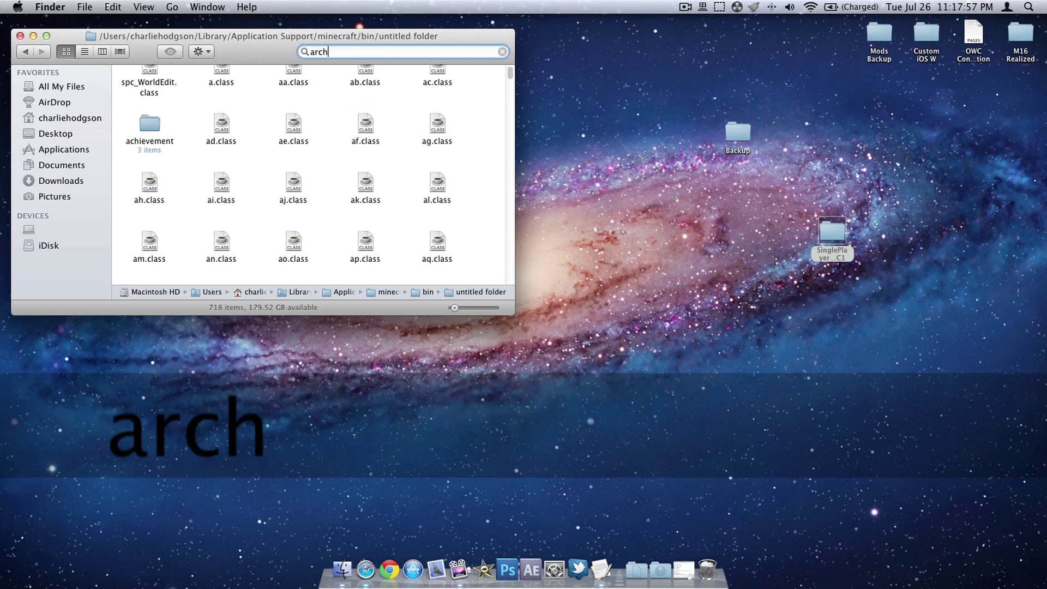
type("ive")
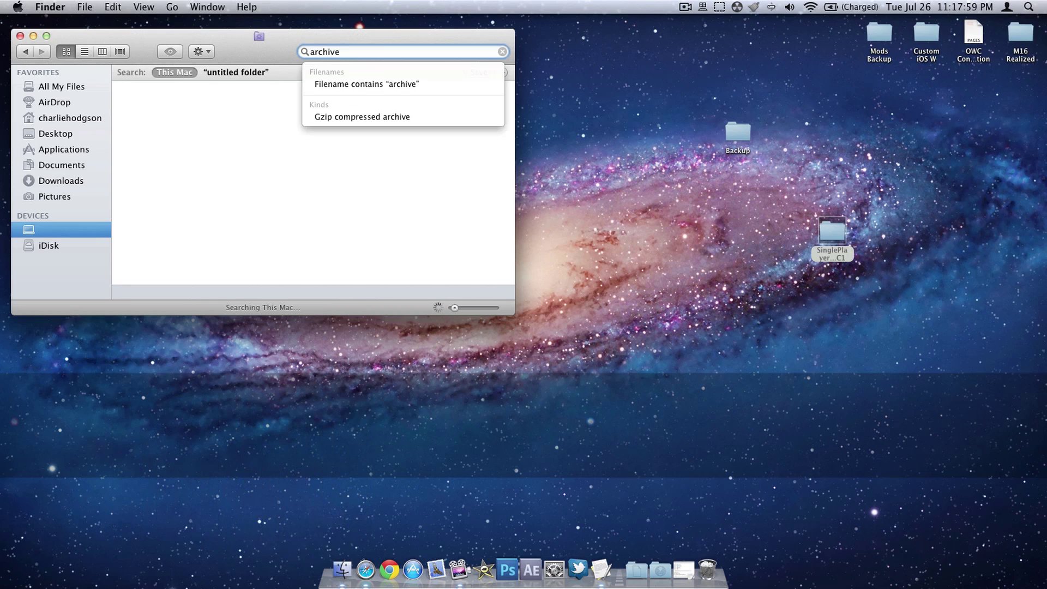
type(".zip")
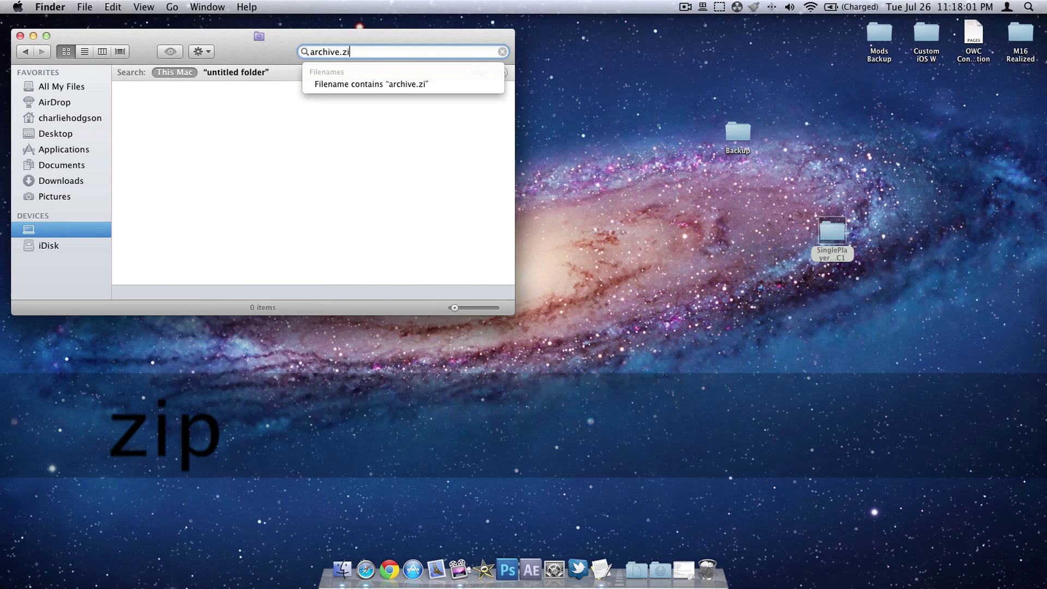
left_click(241, 173)
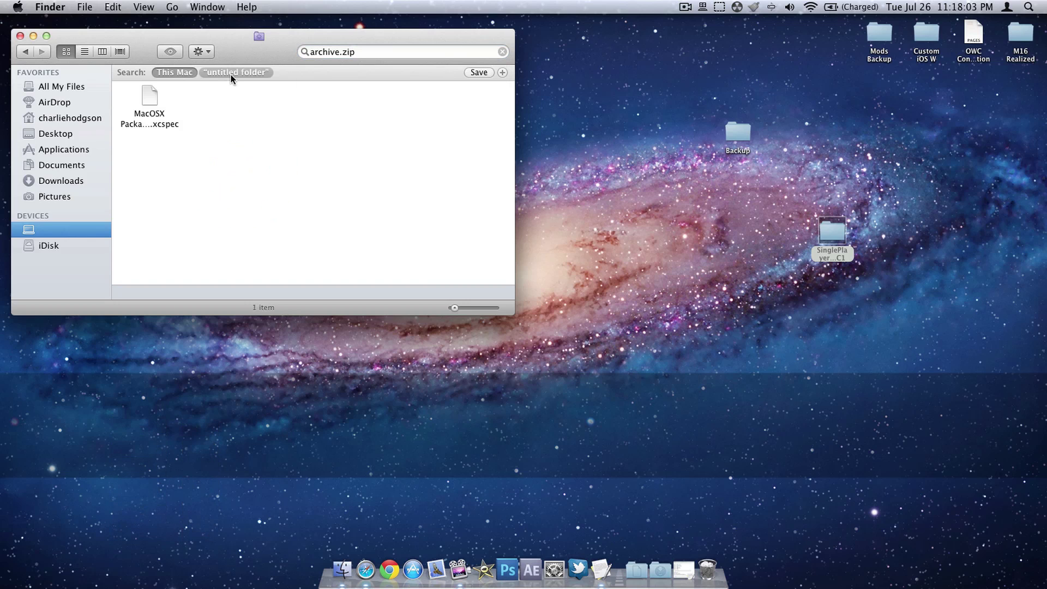
left_click(233, 72)
Rename Archive.zip to minecraft.jar and accept the change to the .jar extension.
left_click(150, 96)
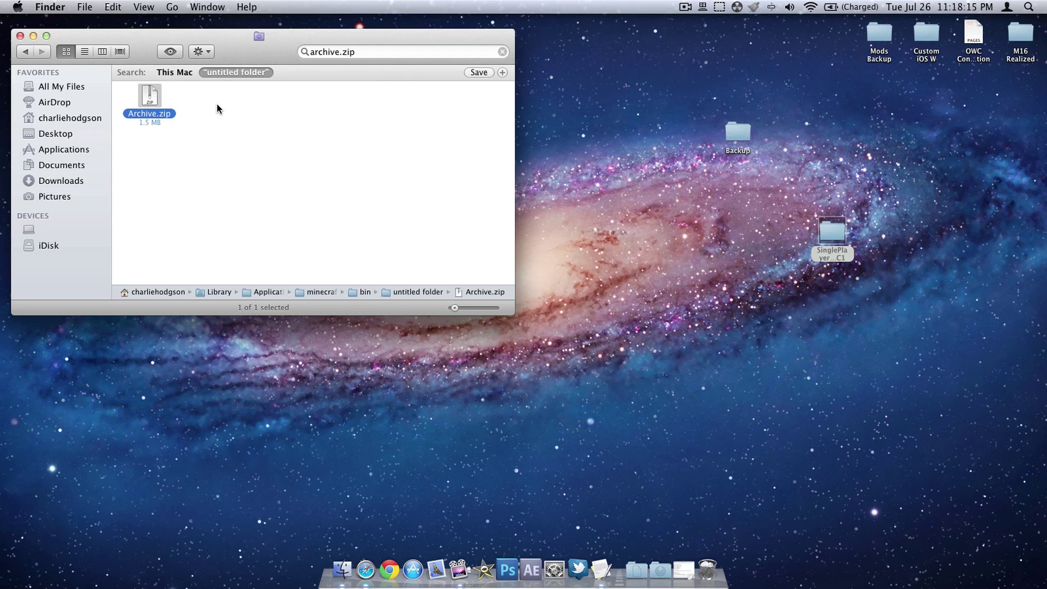
key("Return")
key("Right")
key("Right")
key("Right")
key("Right")
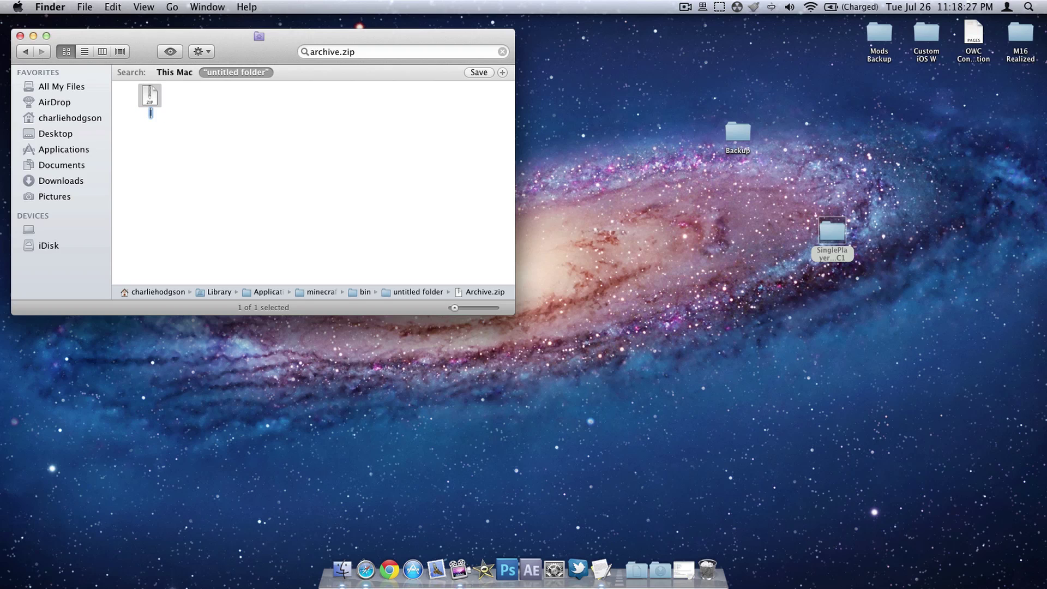
type("minecraft.jar")
key("Return")
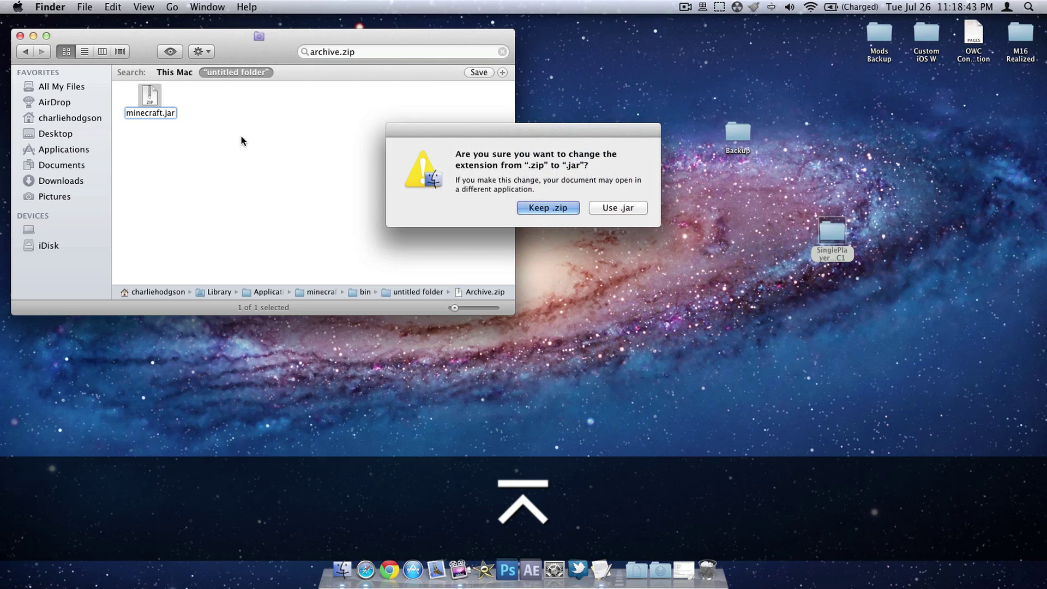
left_click(627, 209)
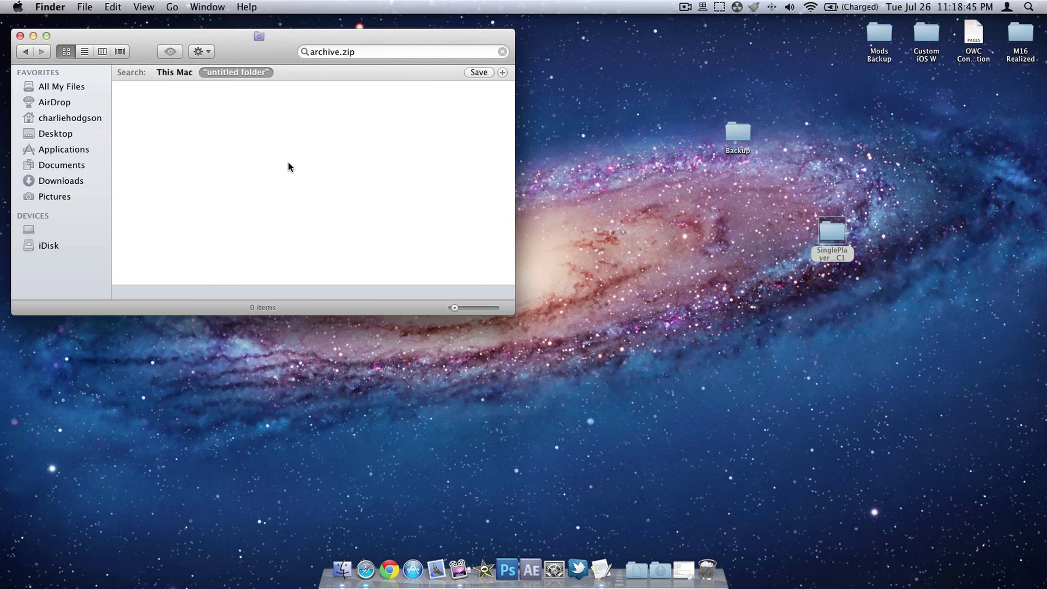
Clear the search, move minecraft.jar from the untitled folder to the desktop, and return to the bin folder.
left_click(284, 159)
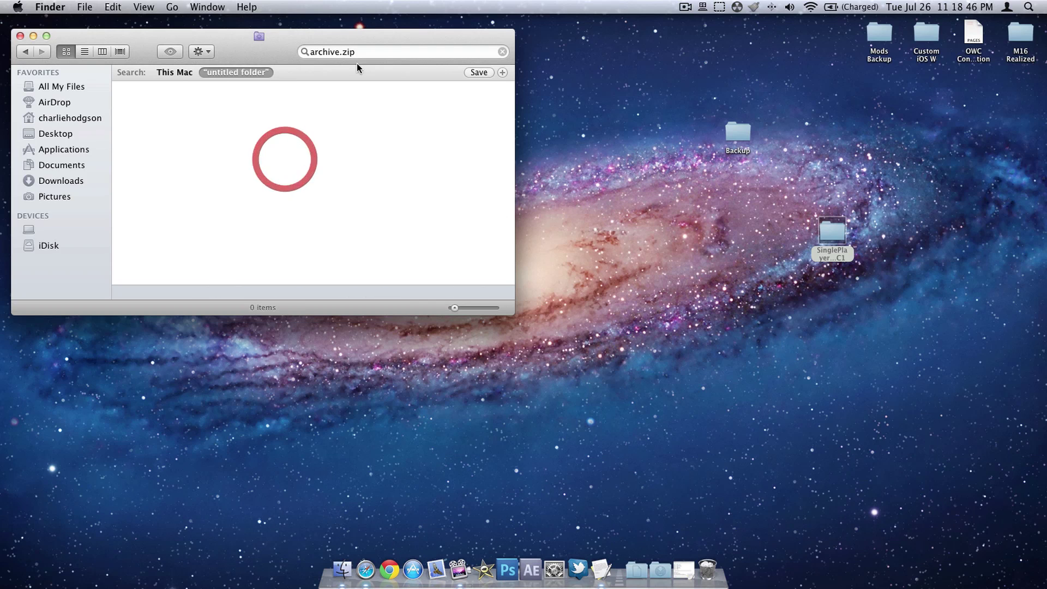
left_click(502, 52)
type("minecraft")
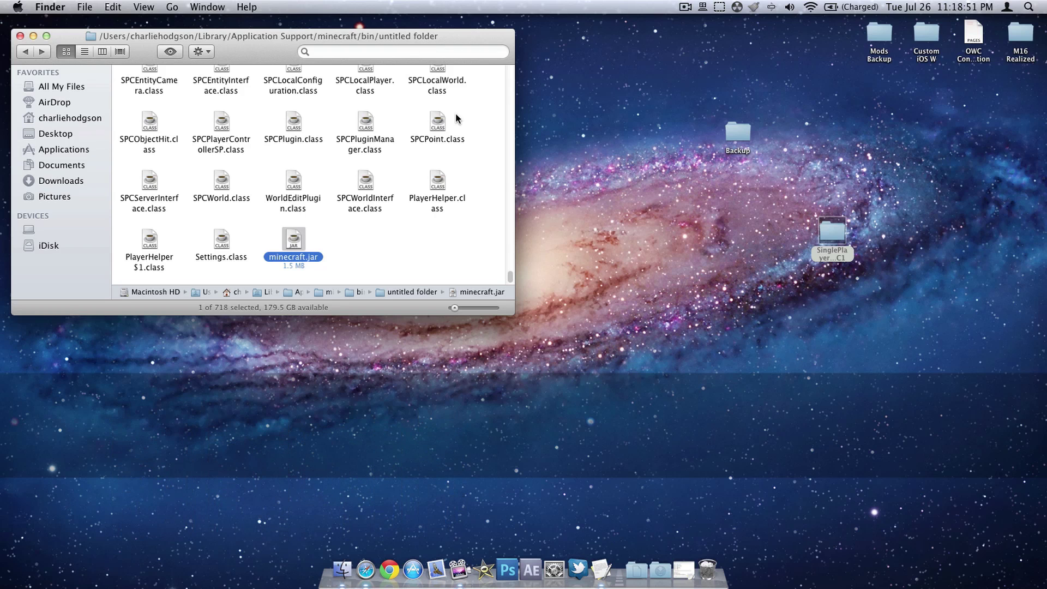
left_click(450, 224)
left_click_drag(293, 238, 589, 244)
left_click(635, 276)
left_click(409, 240)
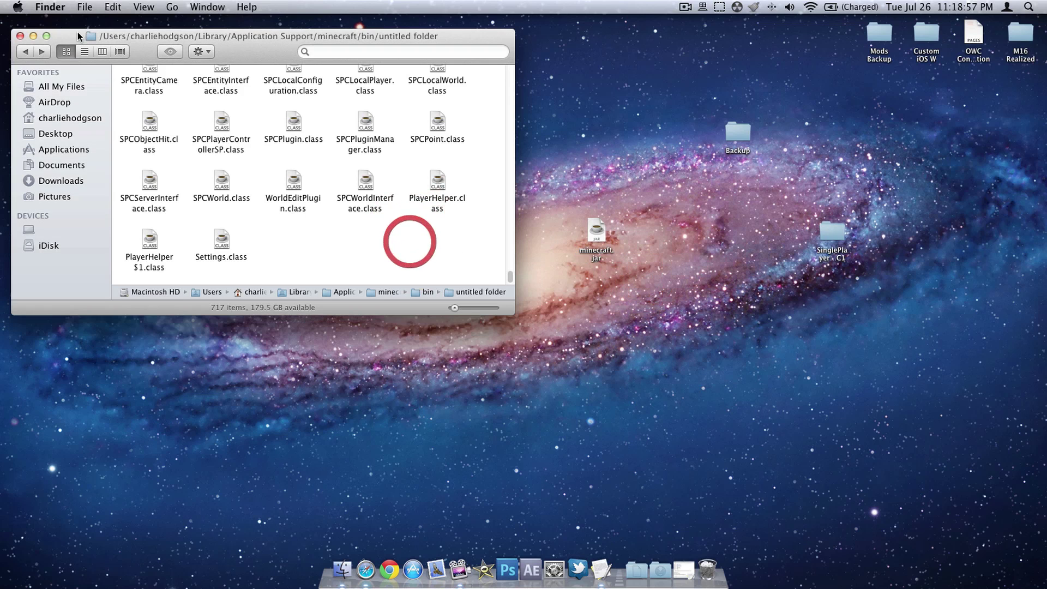
left_click(29, 53)
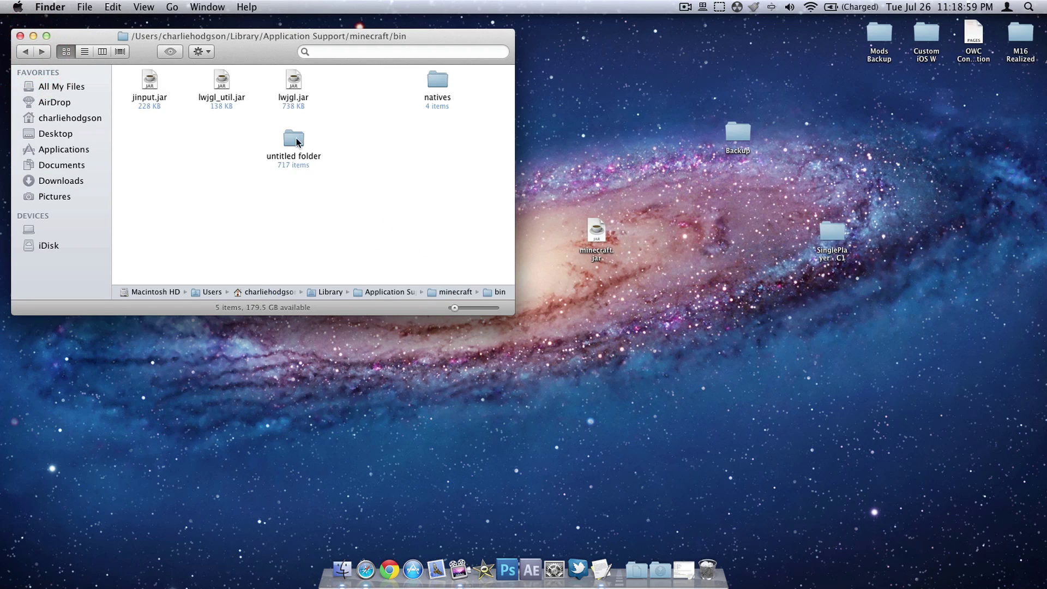
Delete the untitled folder from bin and move minecraft.jar from the desktop into the bin folder.
left_click(293, 140)
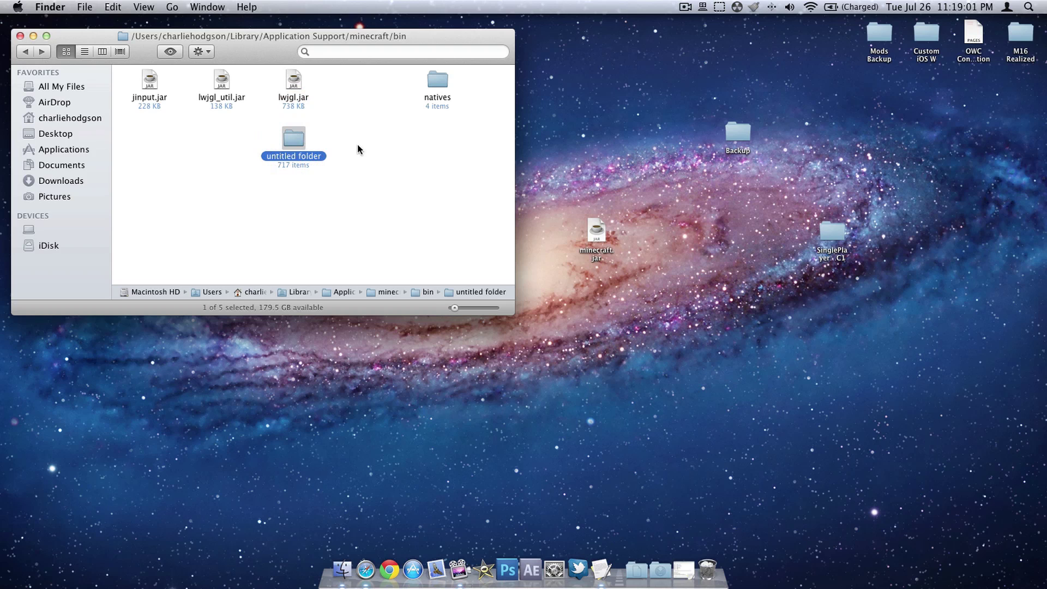
key("super+BackSpace")
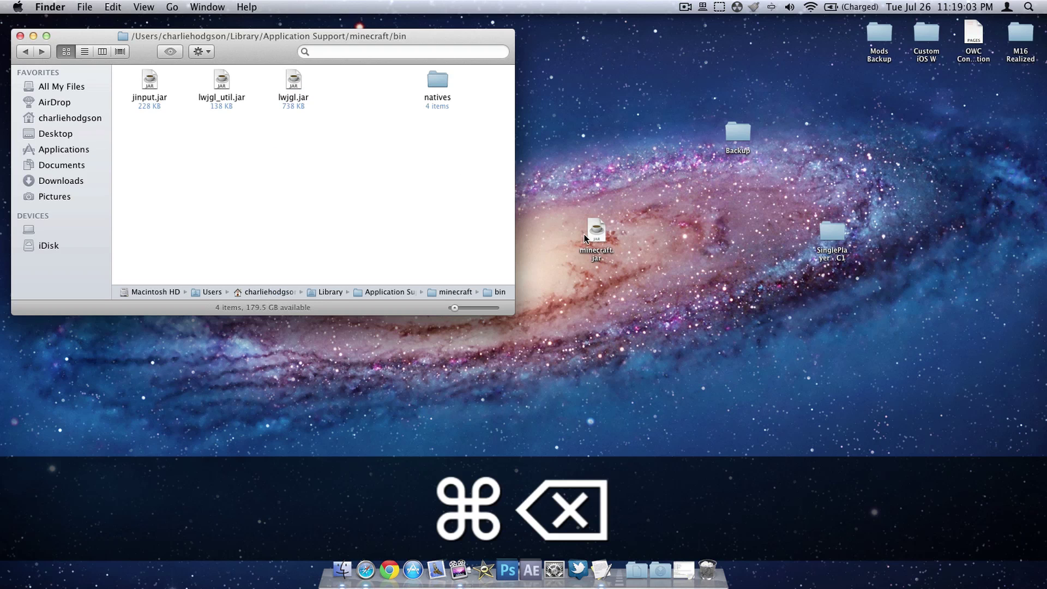
left_click_drag(580, 236, 378, 131)
left_click(378, 131)
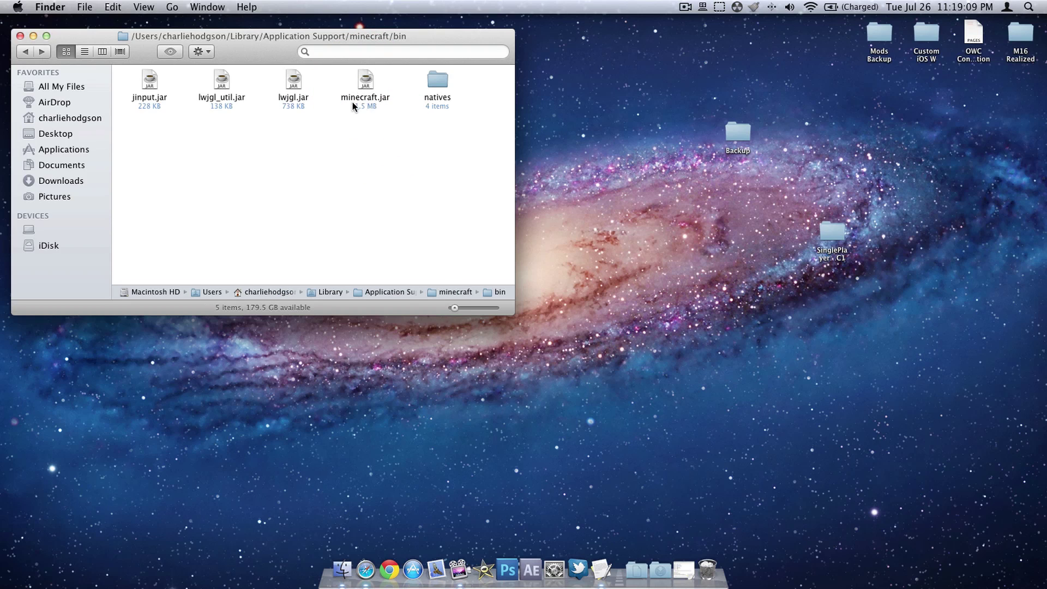
left_click(28, 52)
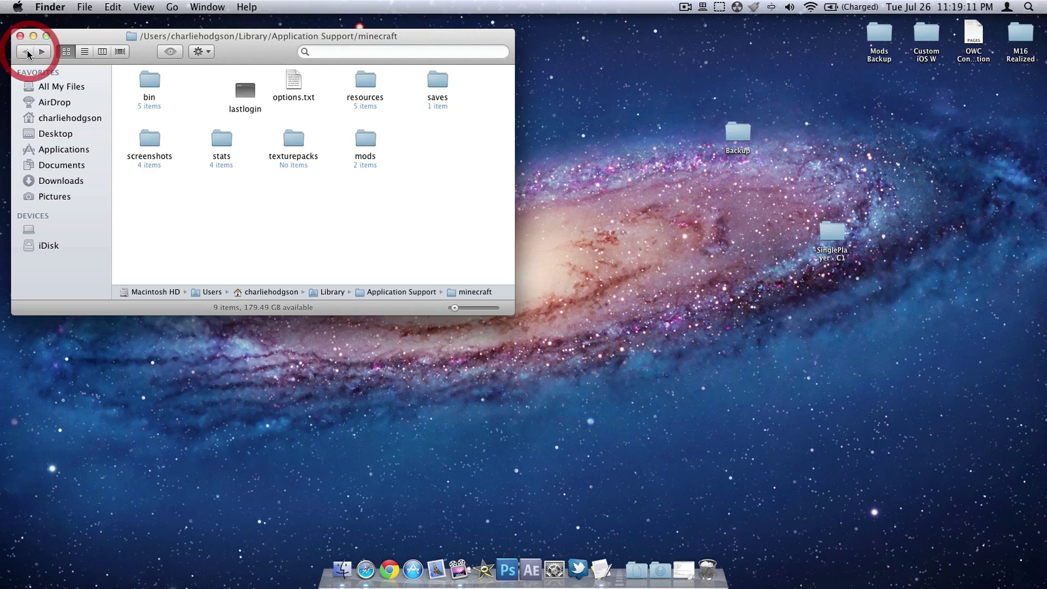
left_click(19, 36)
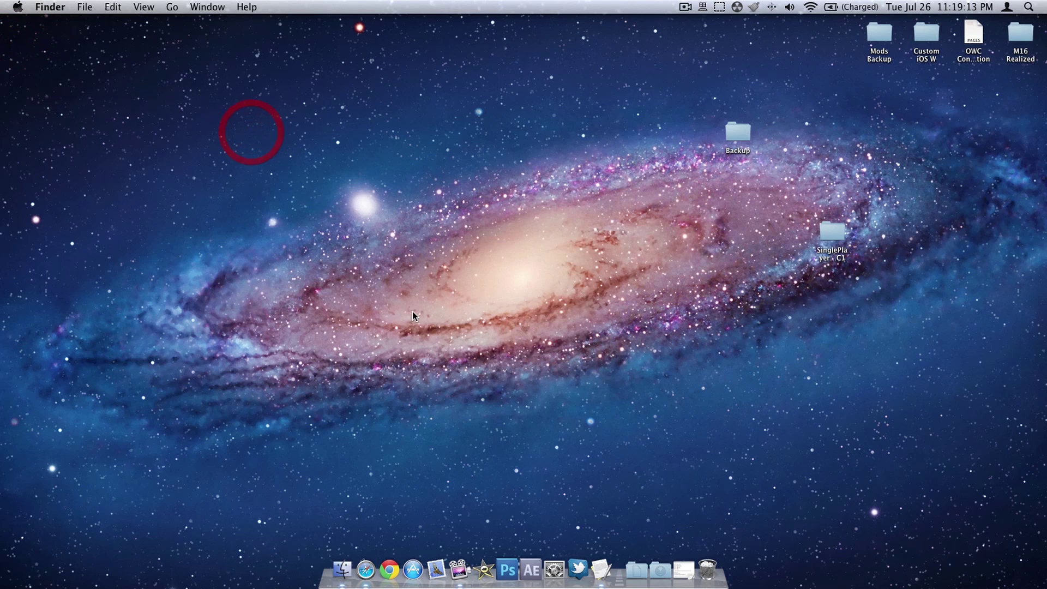
Quit the open text editor.
right_click(599, 569)
left_click(608, 517)
left_click_drag(725, 509, 409, 411)
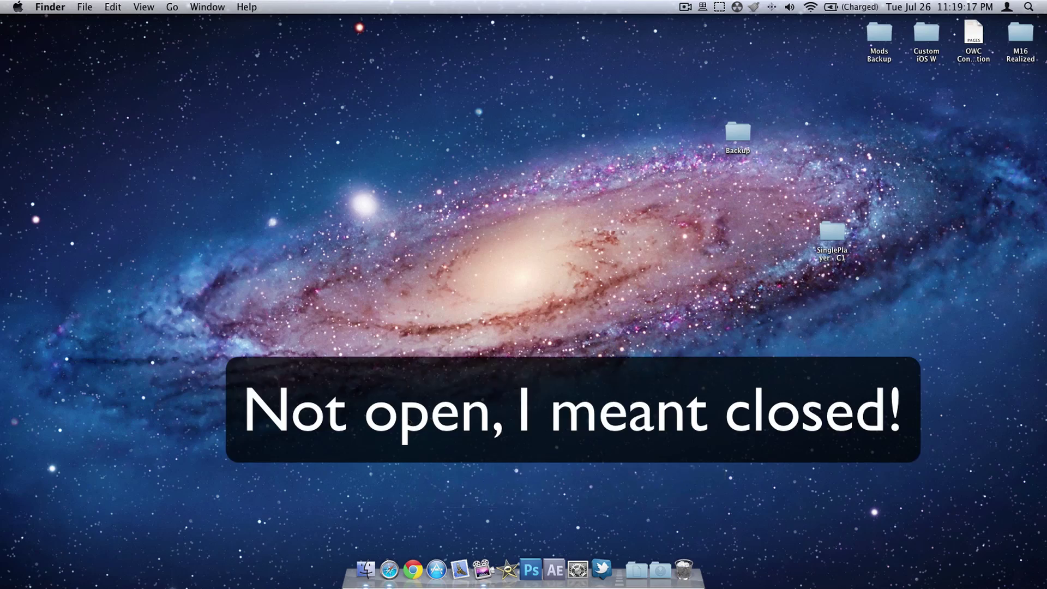
Launch MinecraftSP, enter the game from its launcher, and load a saved single-player world.
key("super+l")
left_click(339, 255)
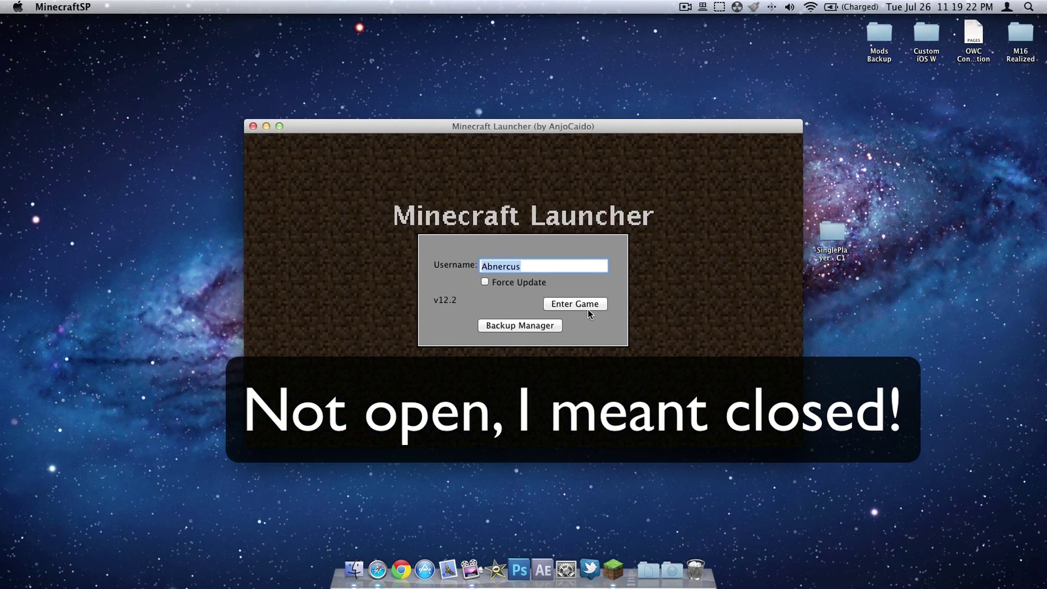
left_click(588, 308)
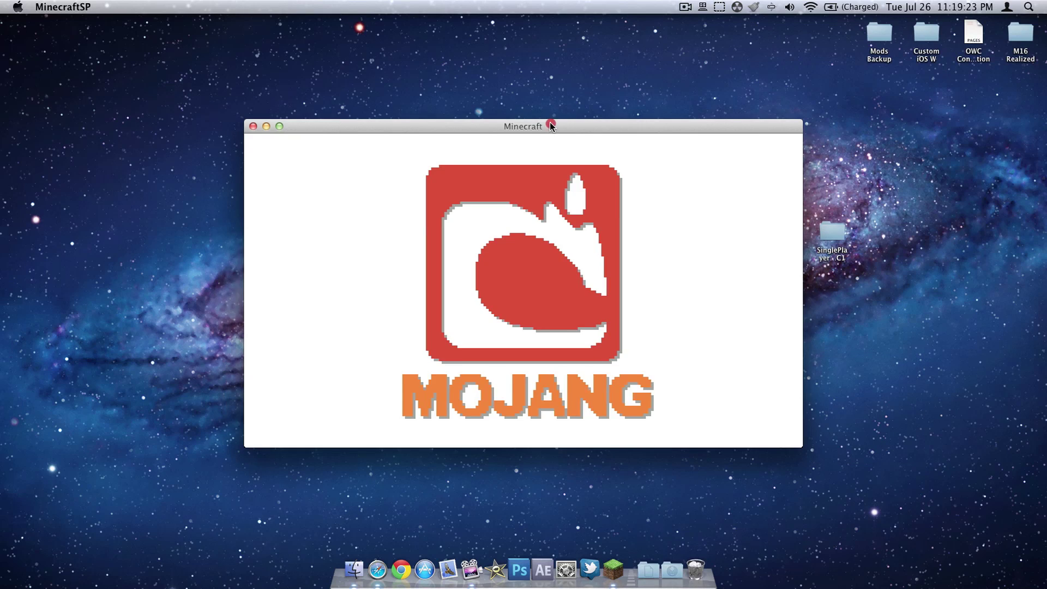
left_click_drag(549, 123, 512, 181)
left_click(445, 343)
left_click(458, 369)
left_click(443, 447)
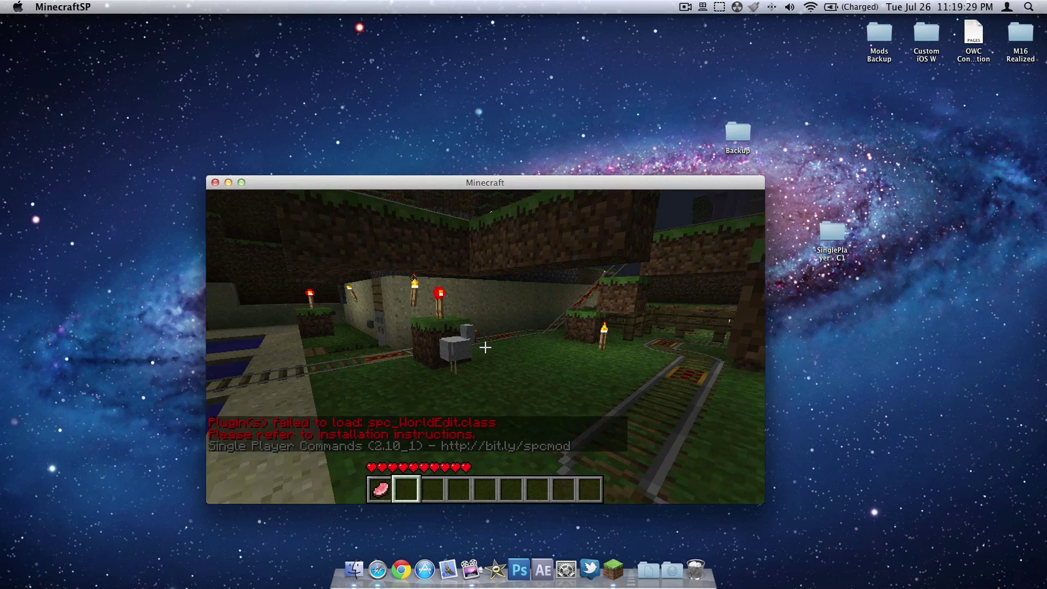
Walk through the loaded world beside the minecart tracks to examine the modded game.
key("w")
key("a")
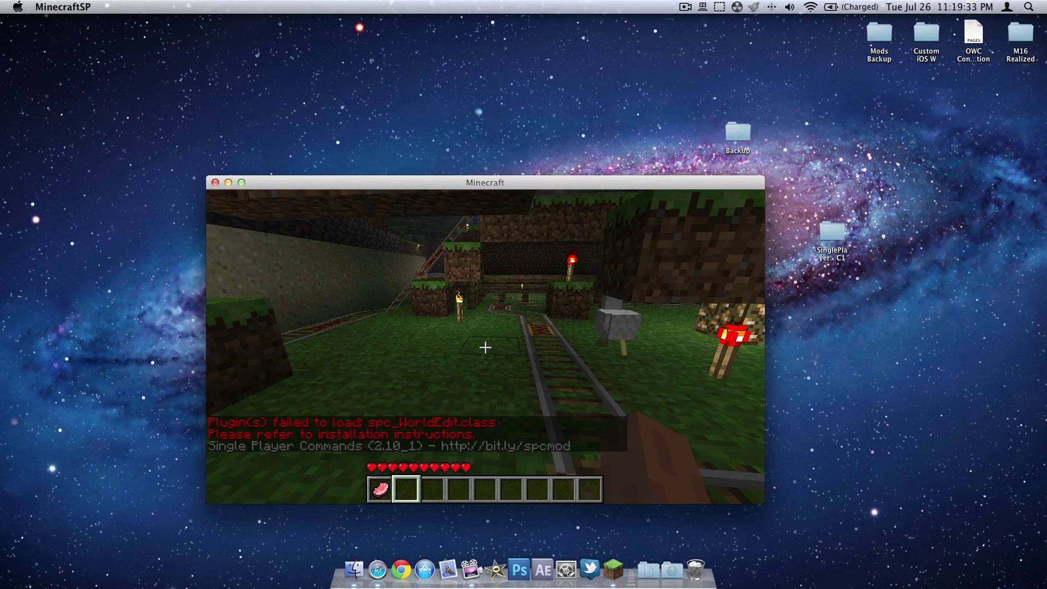
key("Escape")
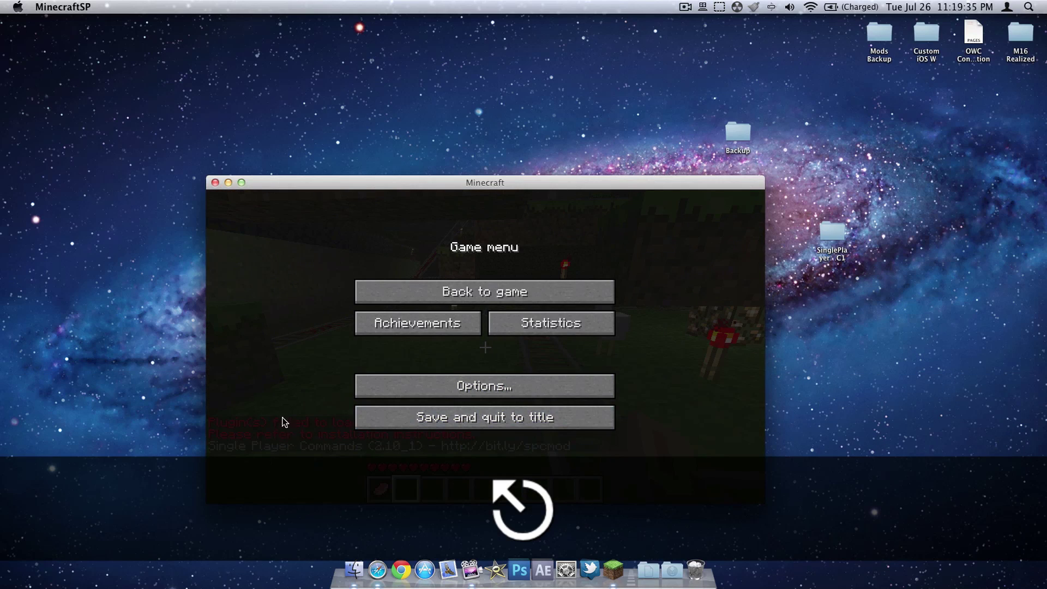
key("Escape")
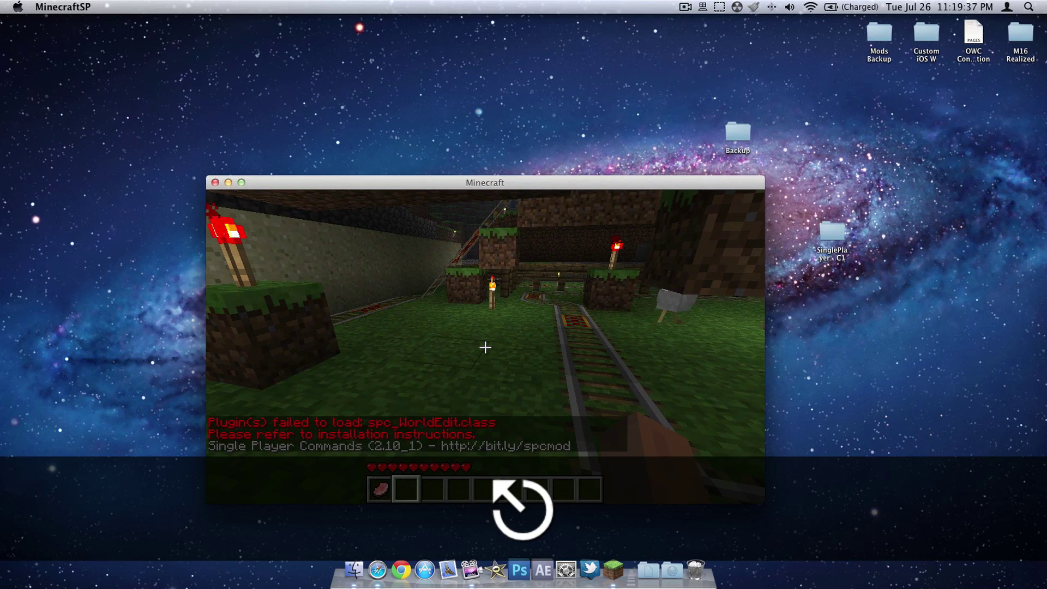
key("w")
key("a")
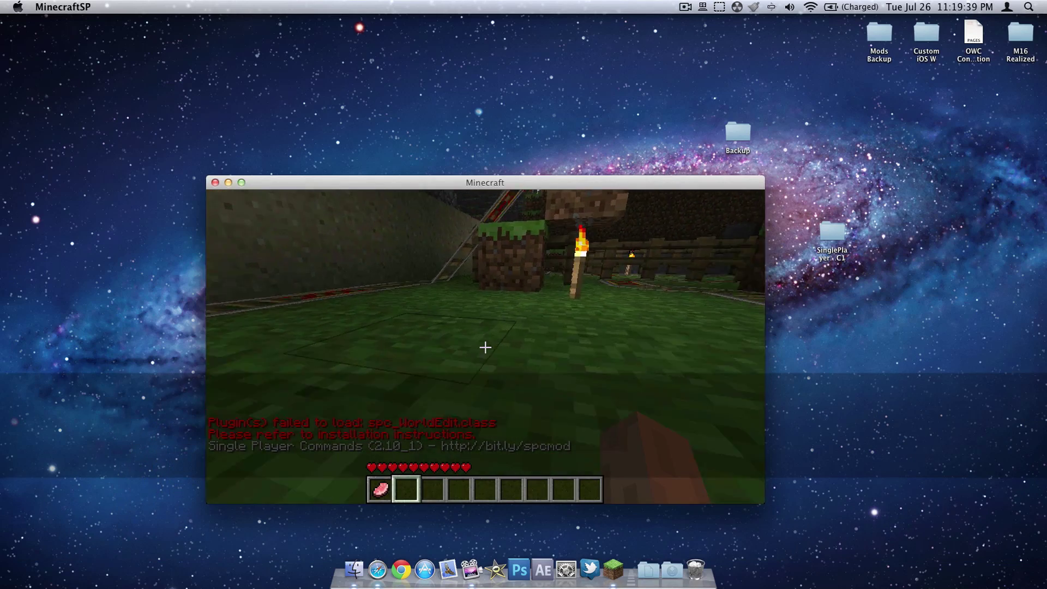
key("a")
key("w")
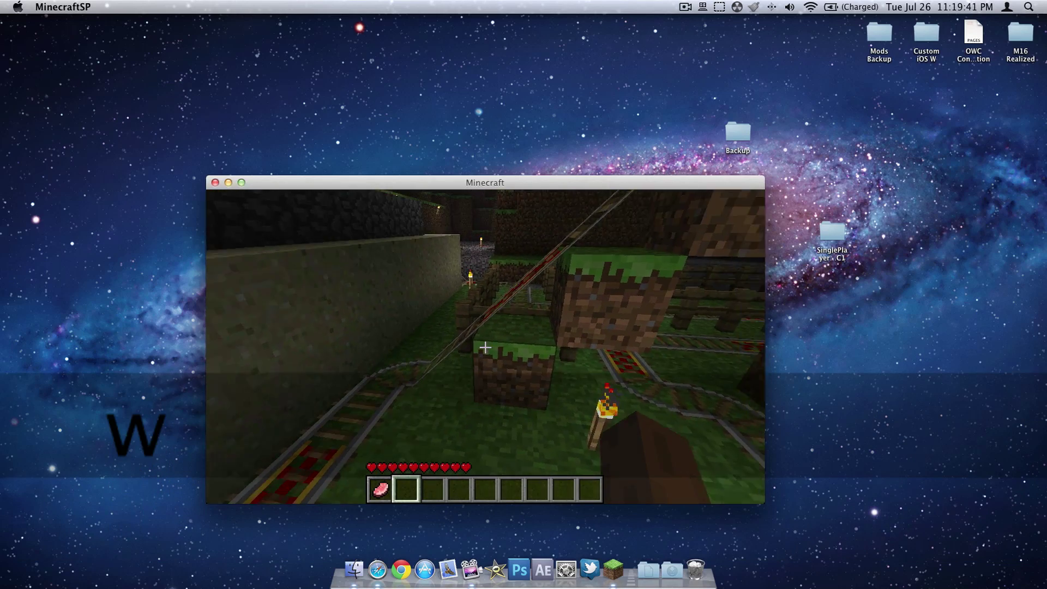
Run the noclip command in the game's chat console.
key("t")
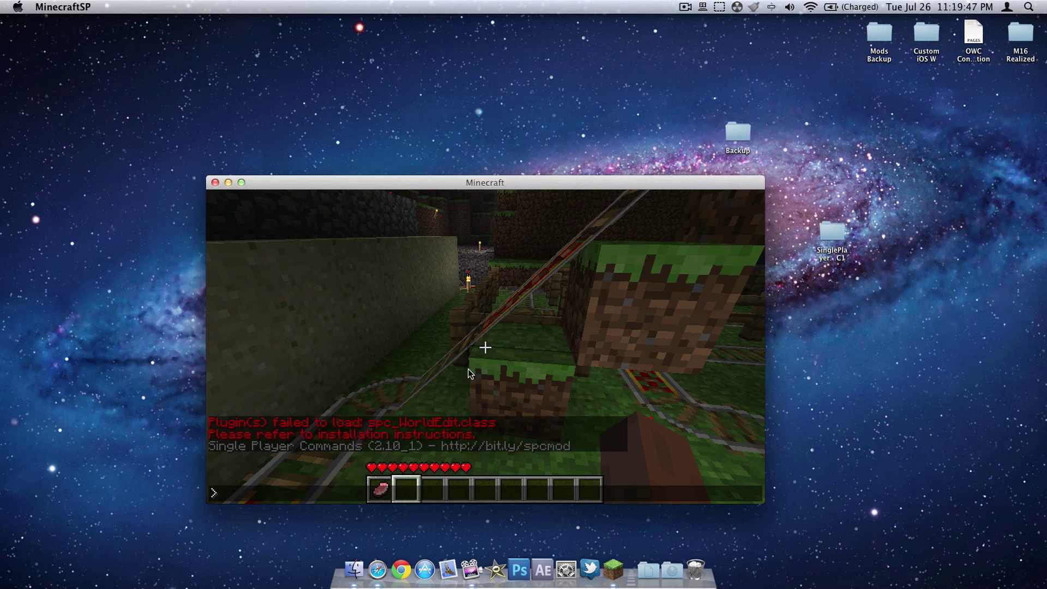
type("t")
type("n")
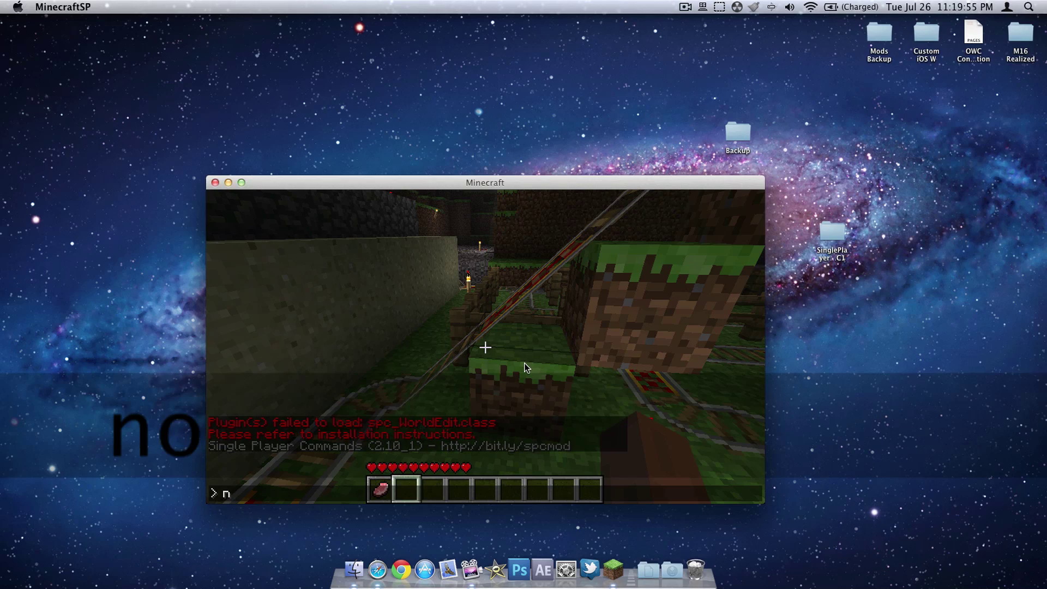
type("oclip")
key("Return")
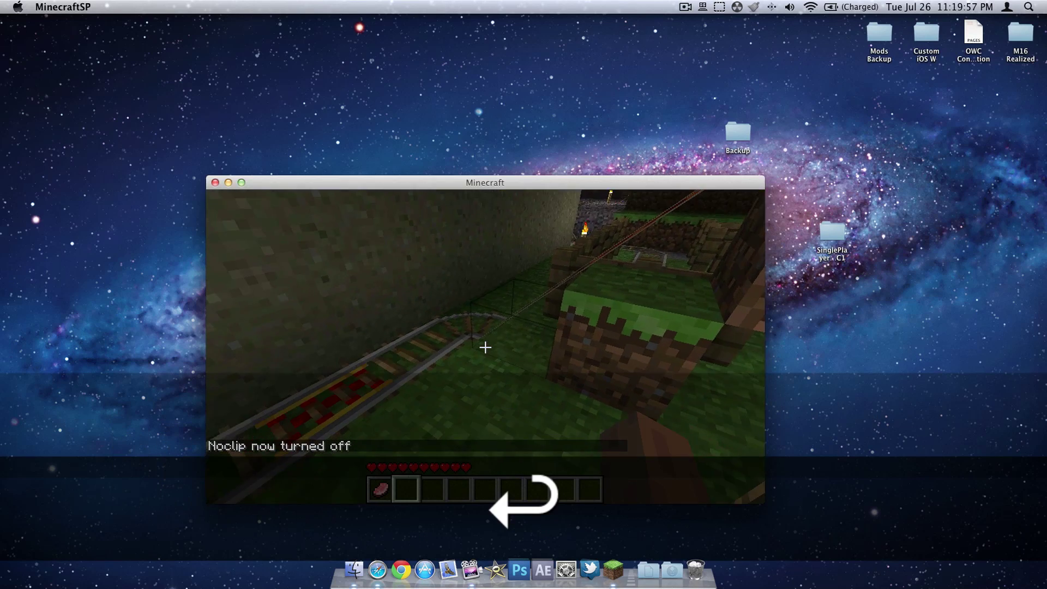
Walk along the minecart tracks, past the glowstone blocks, to a viewpoint overlooking the rising rails.
key("w")
key("a")
key("a")
key("w")
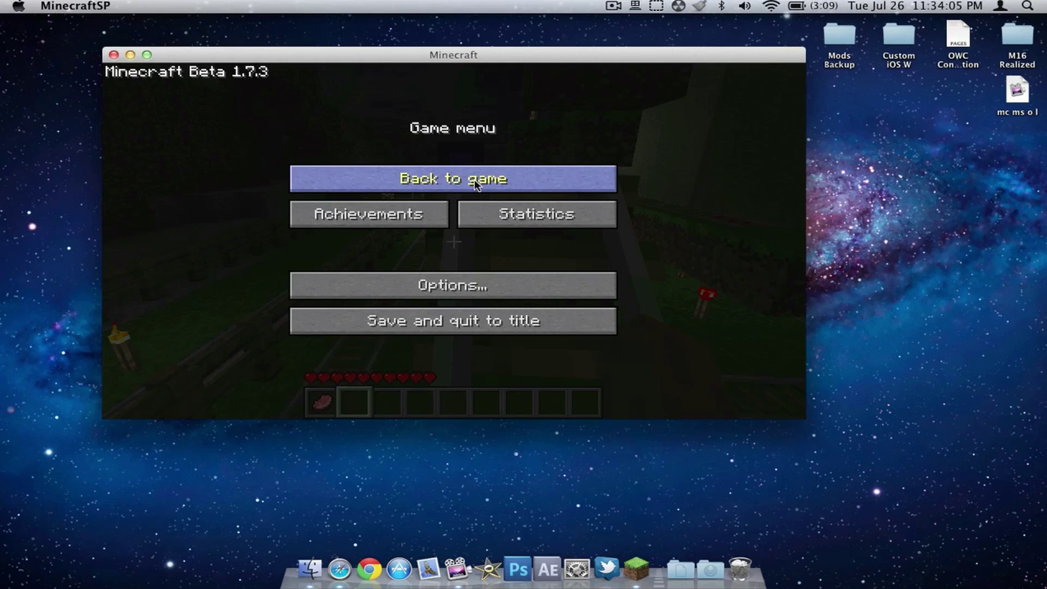
left_click(474, 185)
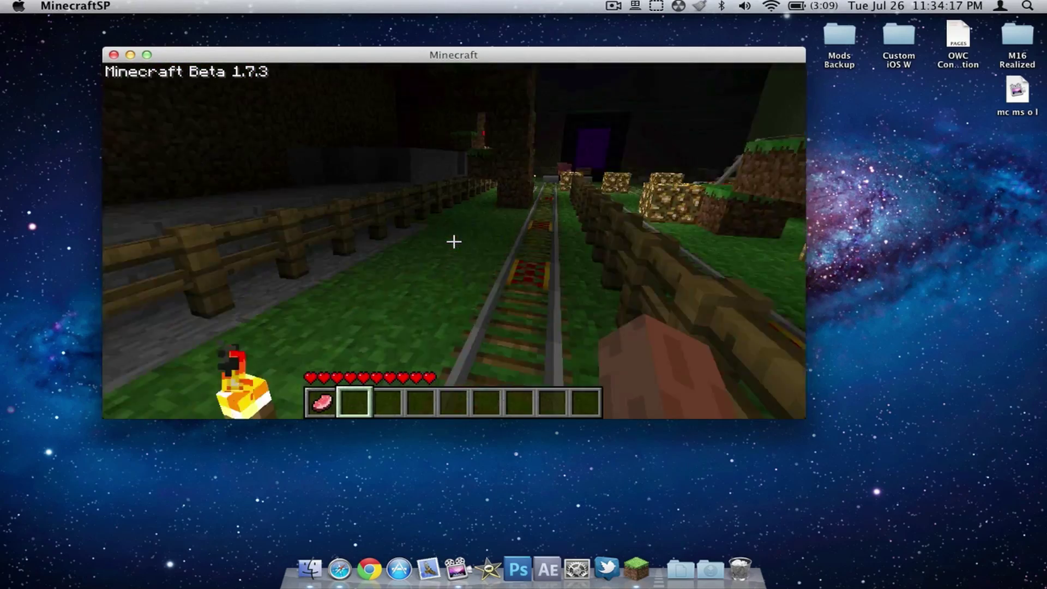
key("w")
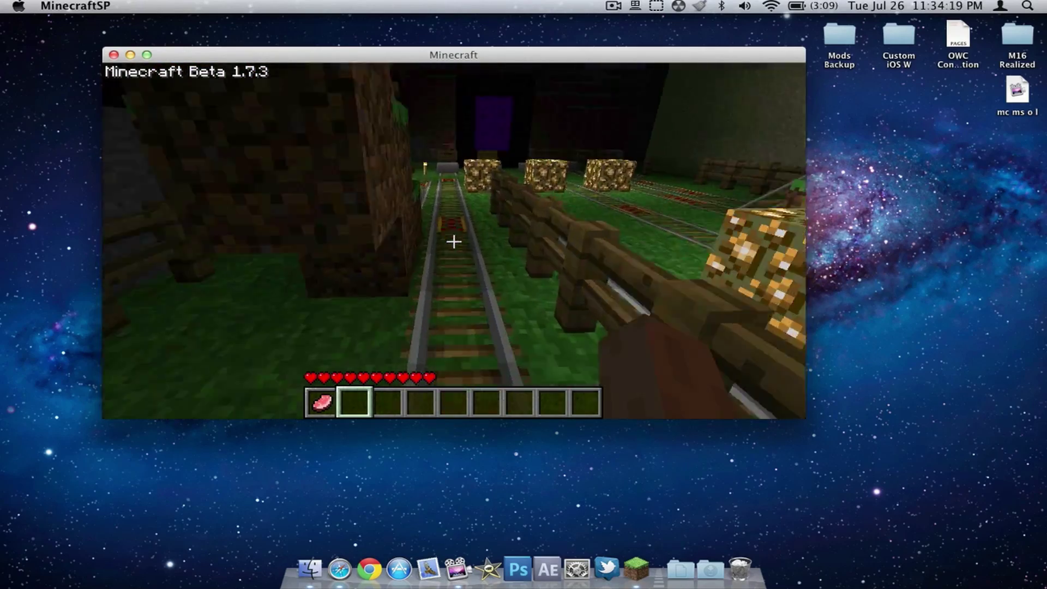
key("w")
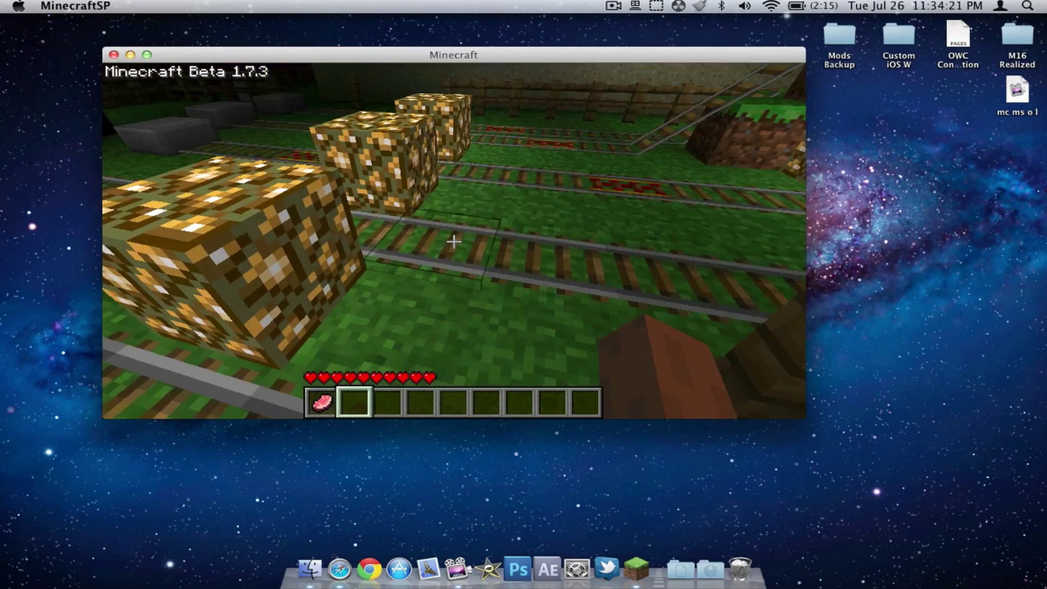
key("w")
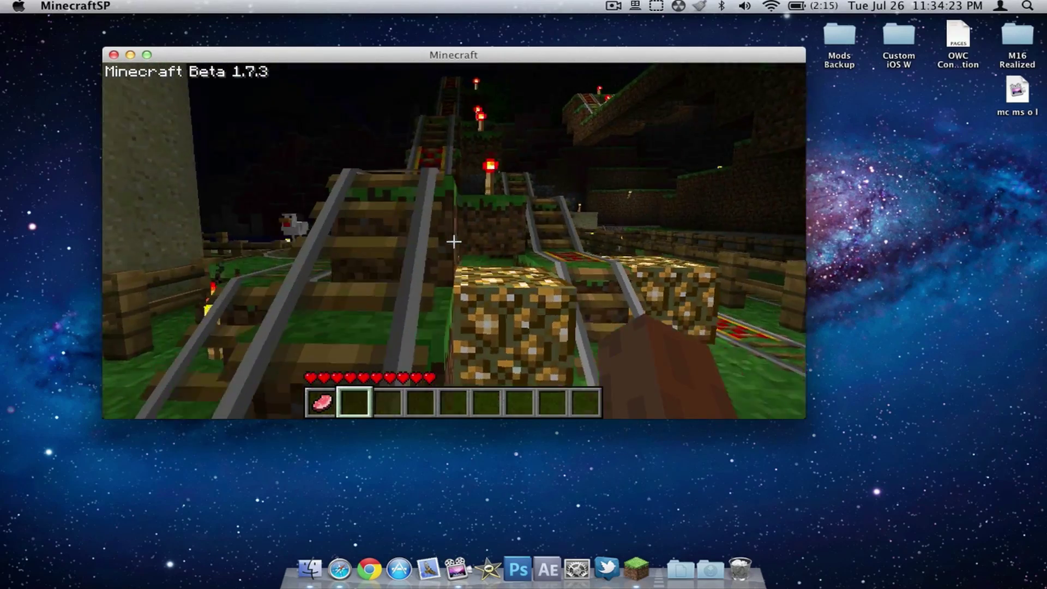
key("w")
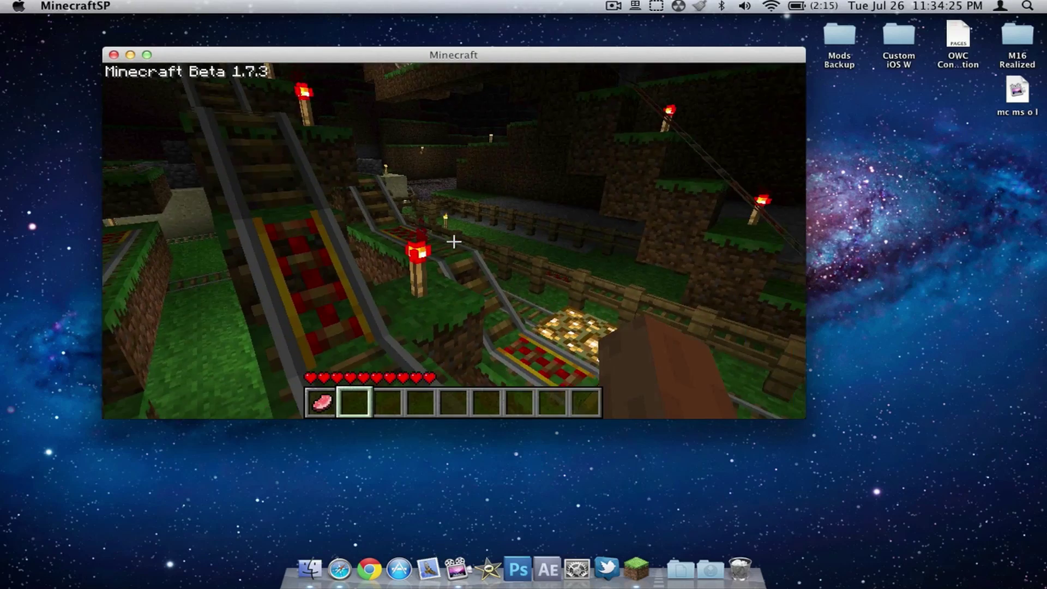
left_click_drag(453, 241, 453, 242)
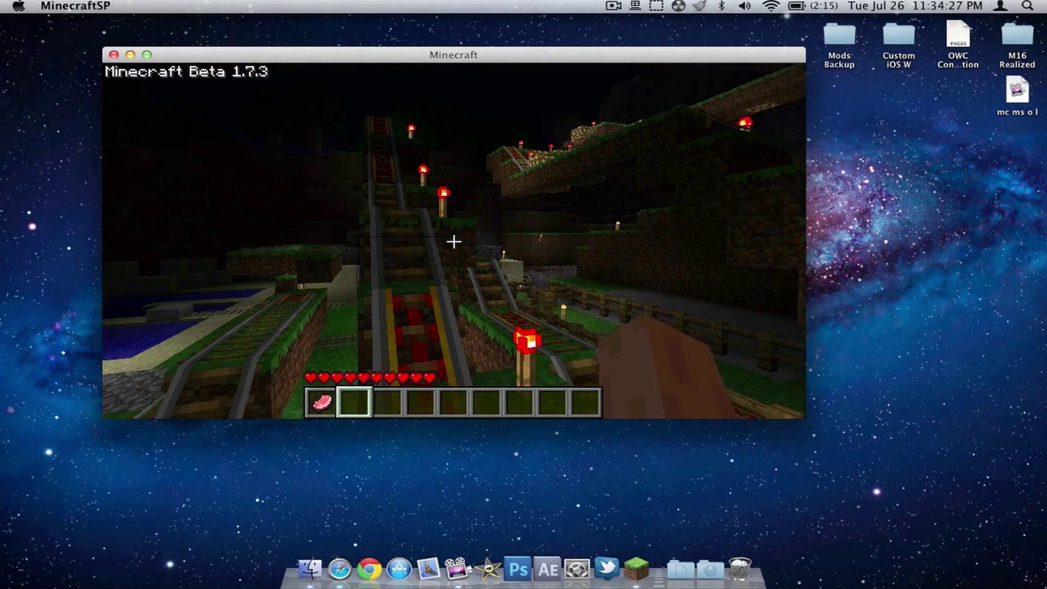
Change the world's time to daytime with the command /time day.
key("t")
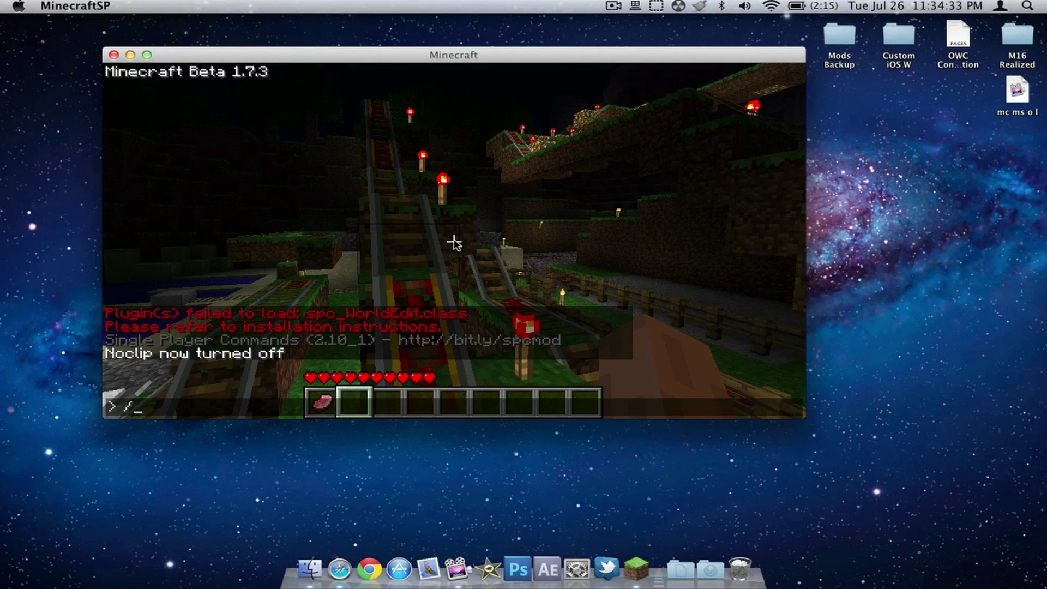
type("/time day")
key("Return")
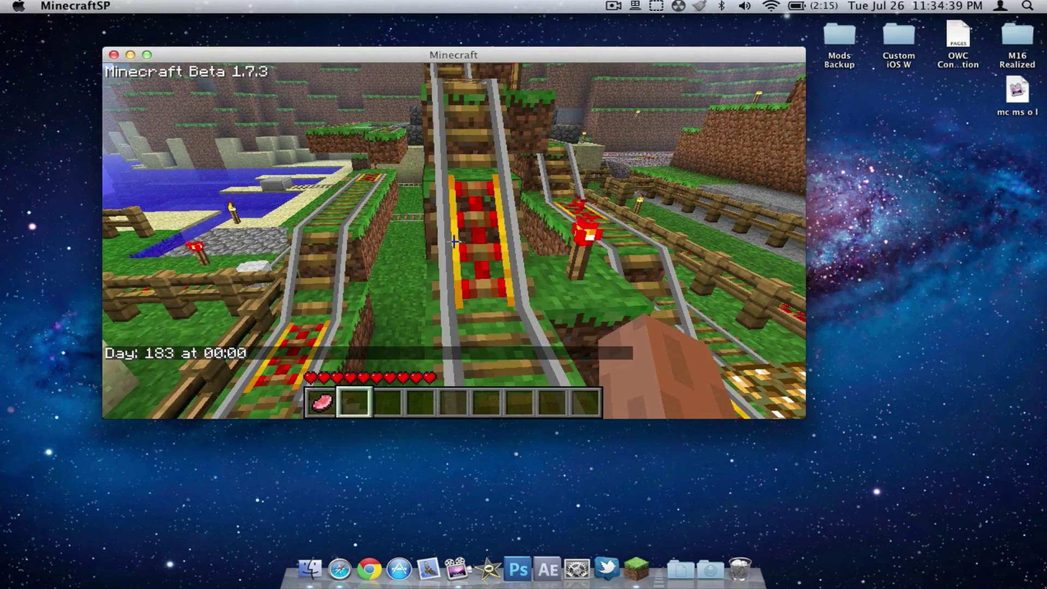
Turn the rain on and back off with the /weather command.
key("t")
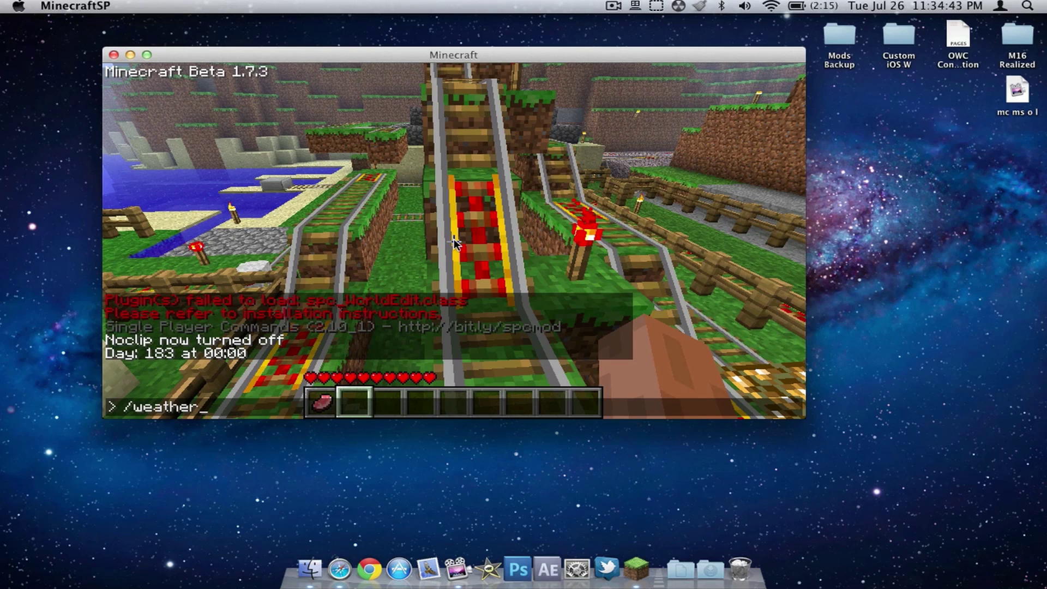
key("Return")
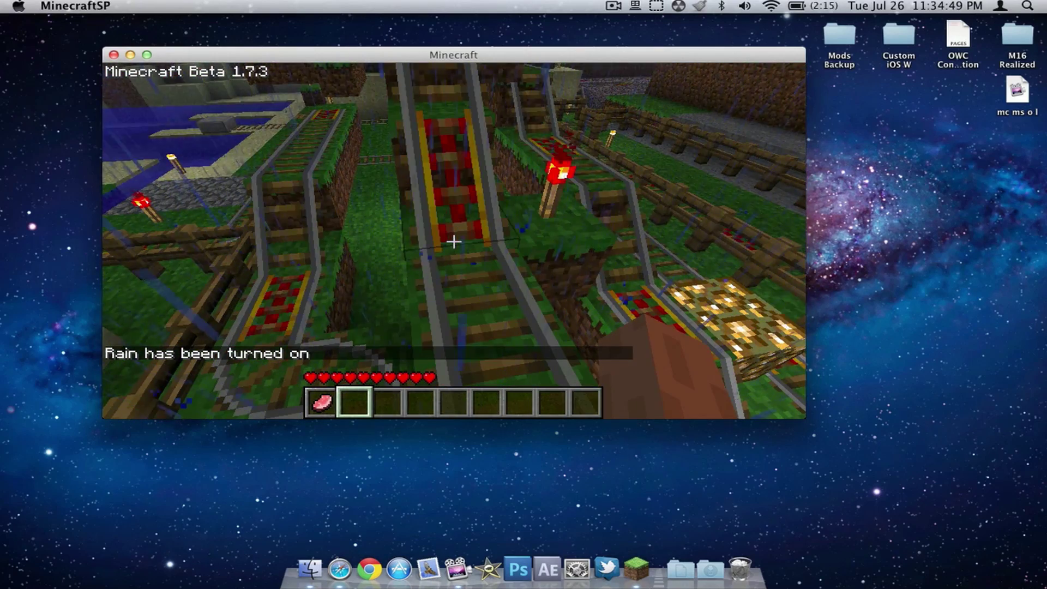
key("t")
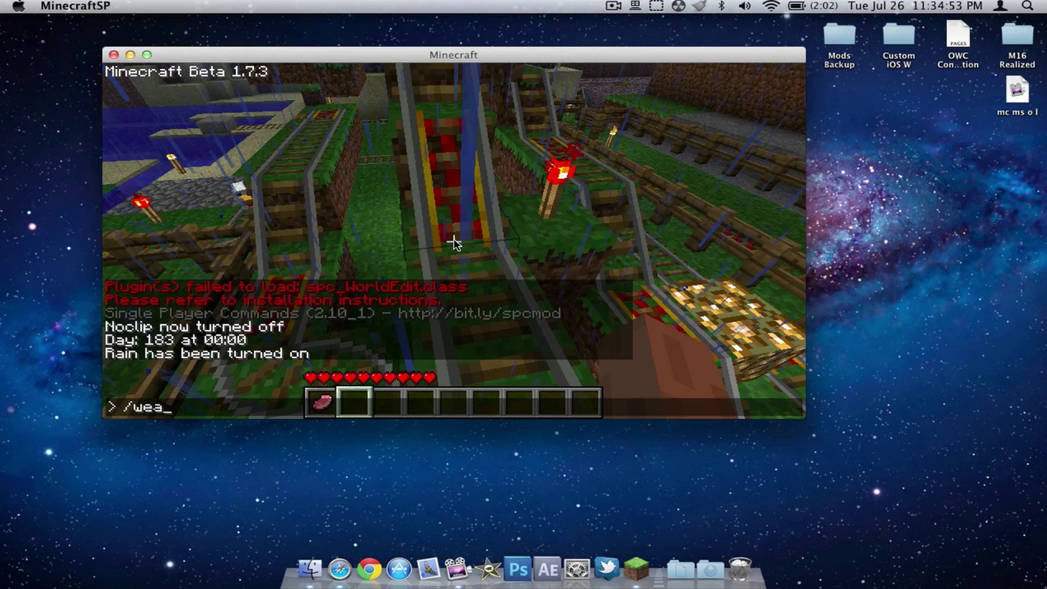
key("Return")
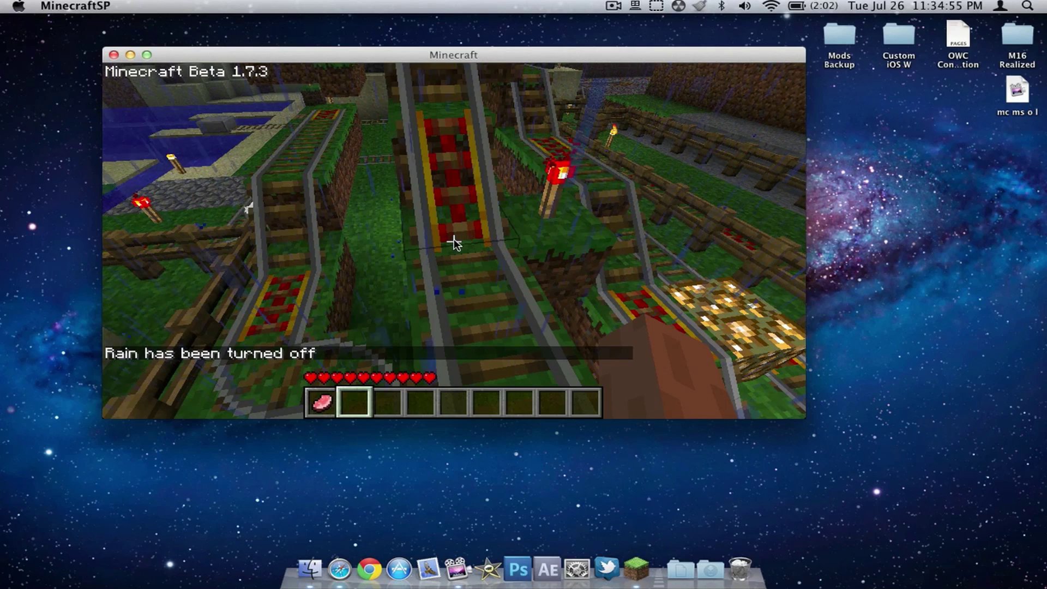
Walk to the sandy shore beside the water and switch on instant mining with the instantmine command.
key("w")
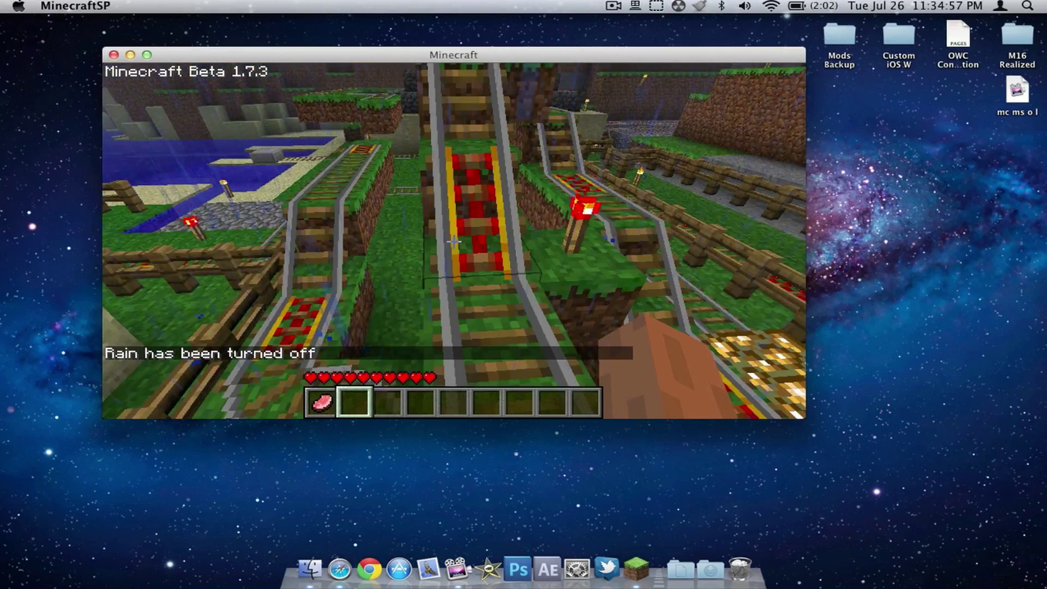
key("w")
key("w")
key("w")
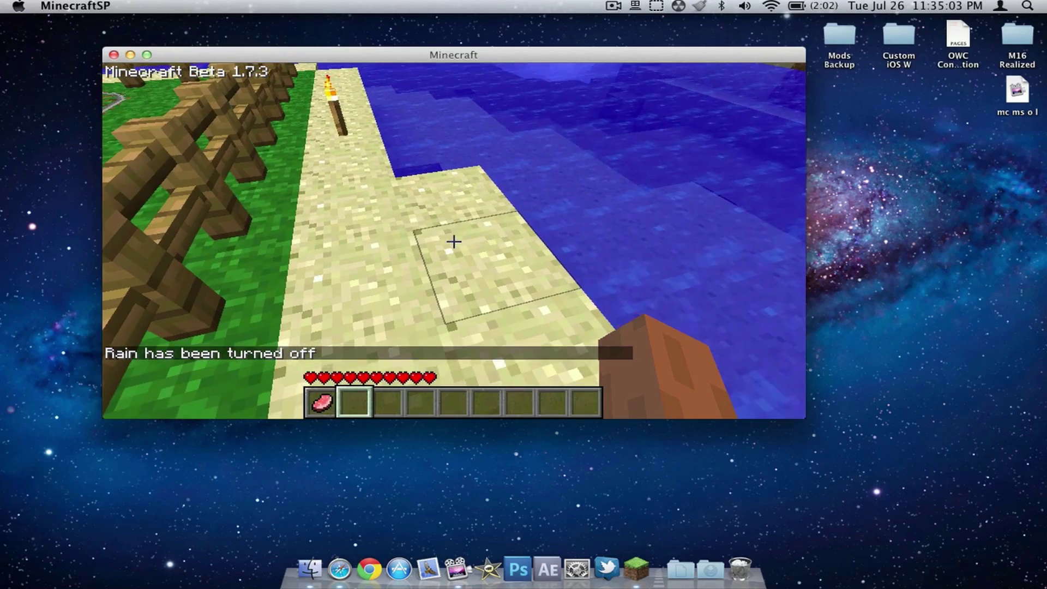
key("t")
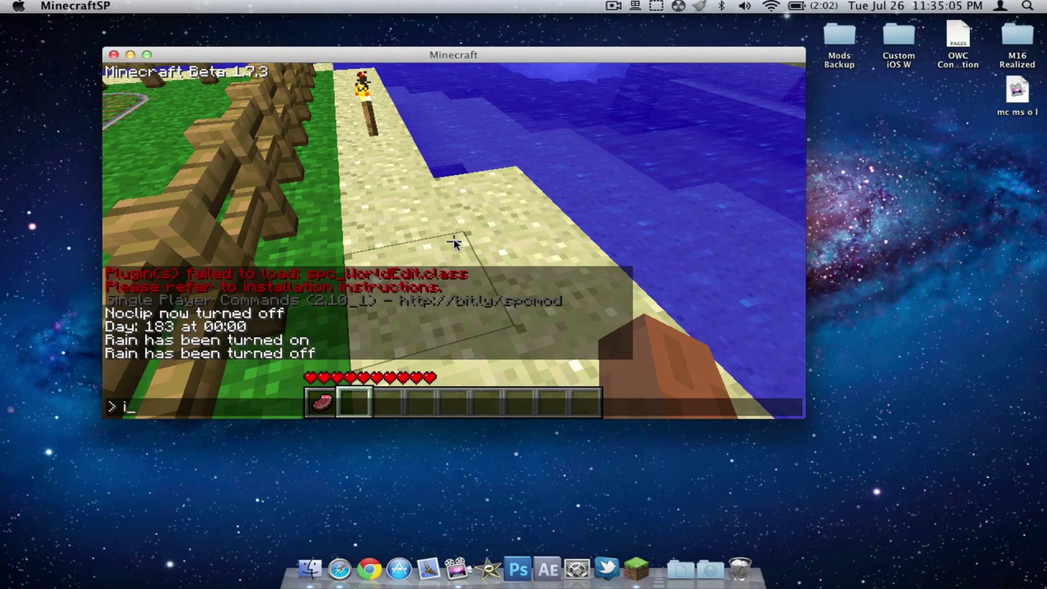
type("instantmine")
key("Return")
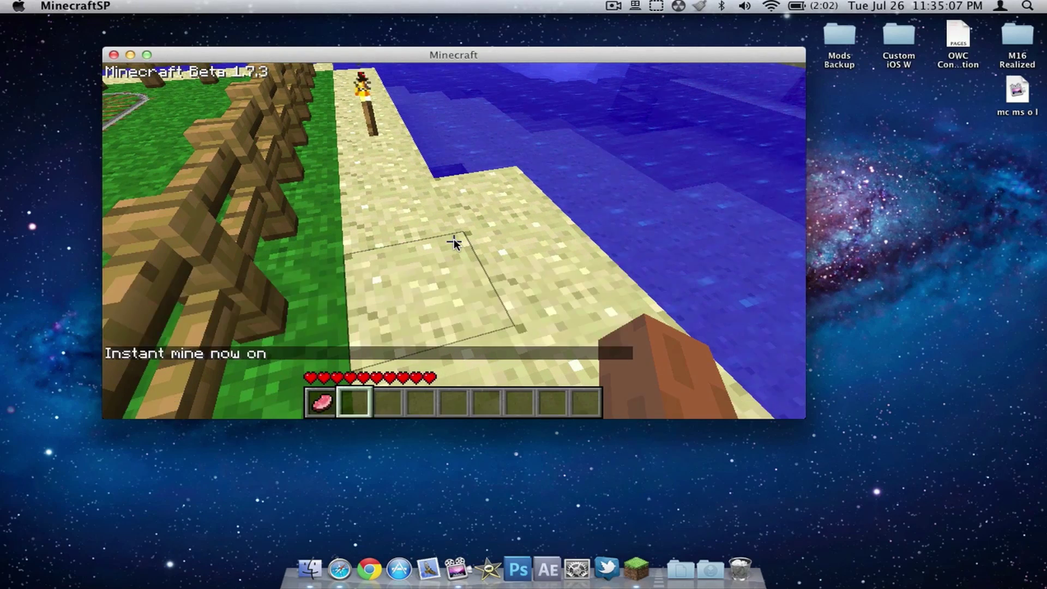
Try instant mining on blocks along the sandy shore and in the water, and return to the fenced rail track.
left_click(454, 242)
left_click(453, 241)
left_click(454, 241)
left_click(461, 251)
left_click(453, 242)
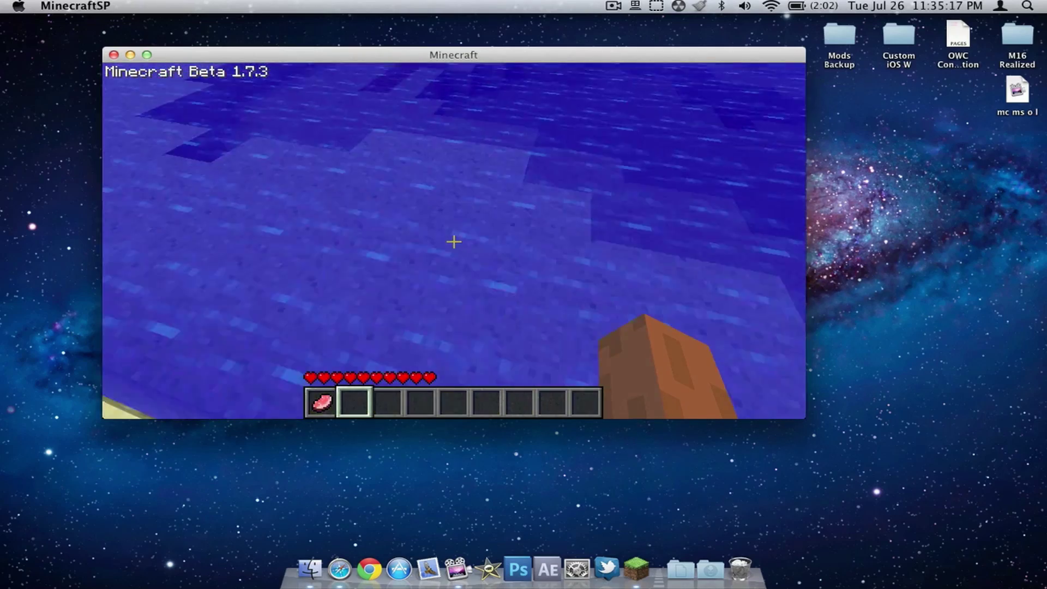
left_click(453, 241)
left_click(453, 241)
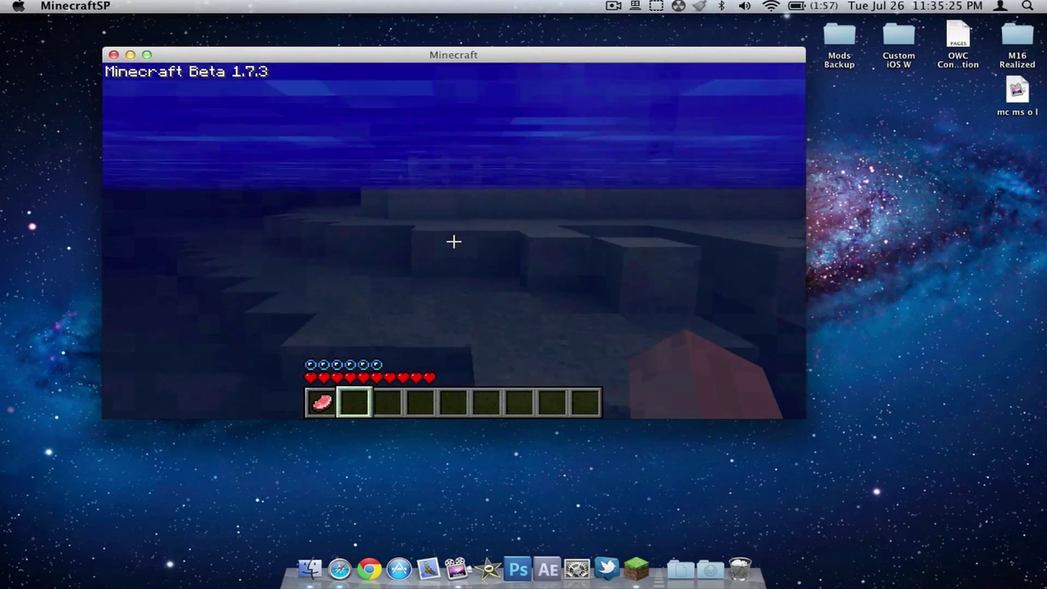
key("w")
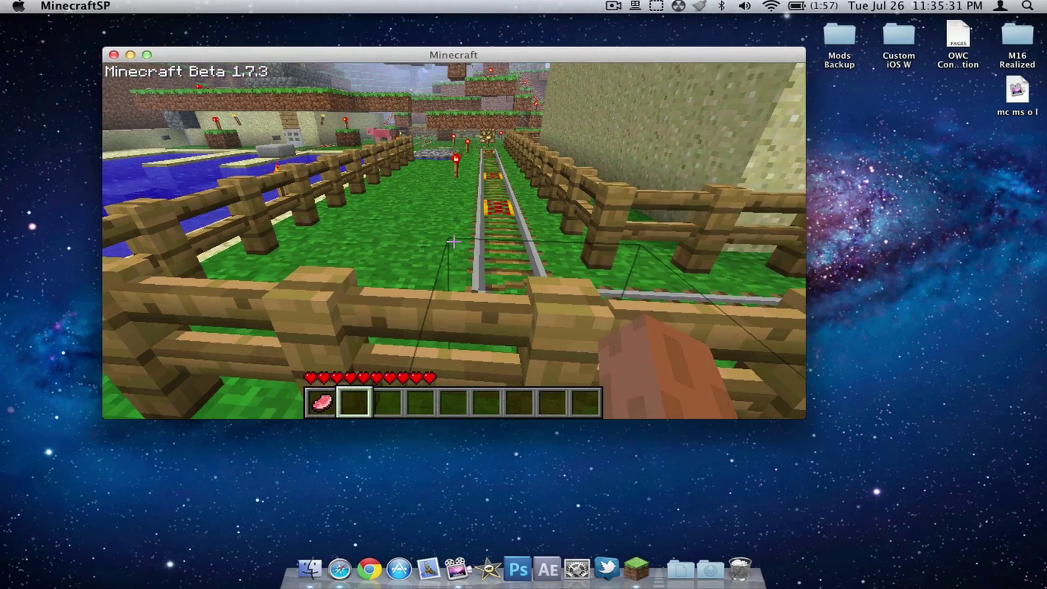
mouse_move(453, 242)
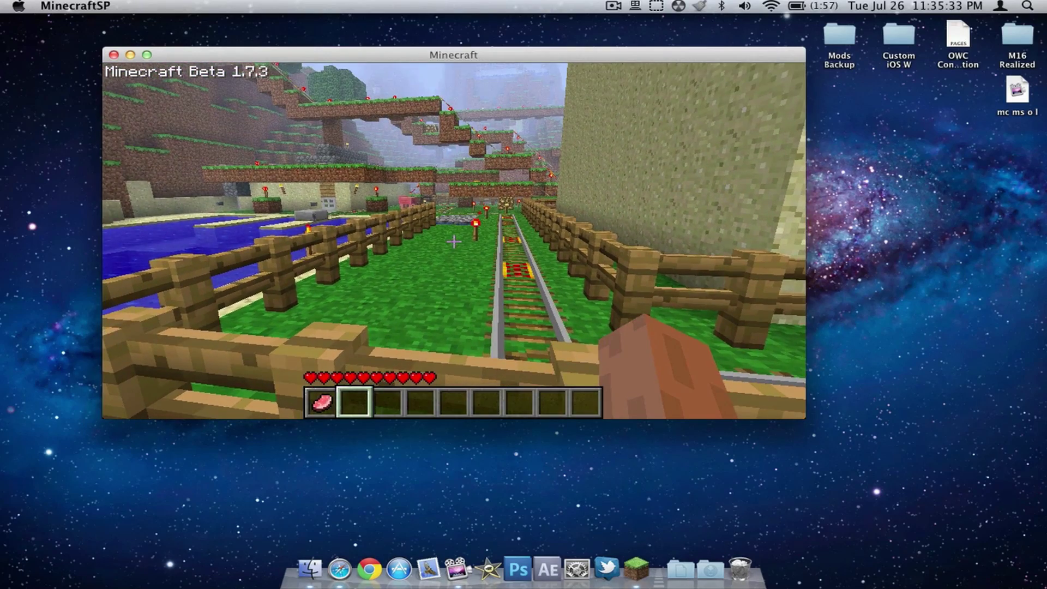